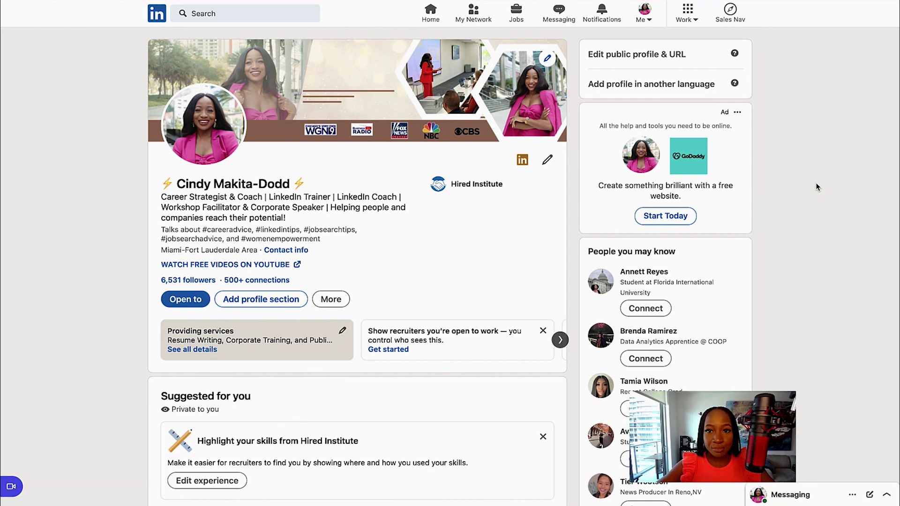
Step: From the Work menu, begin a new small-business Company page in LinkedIn
click(688, 14)
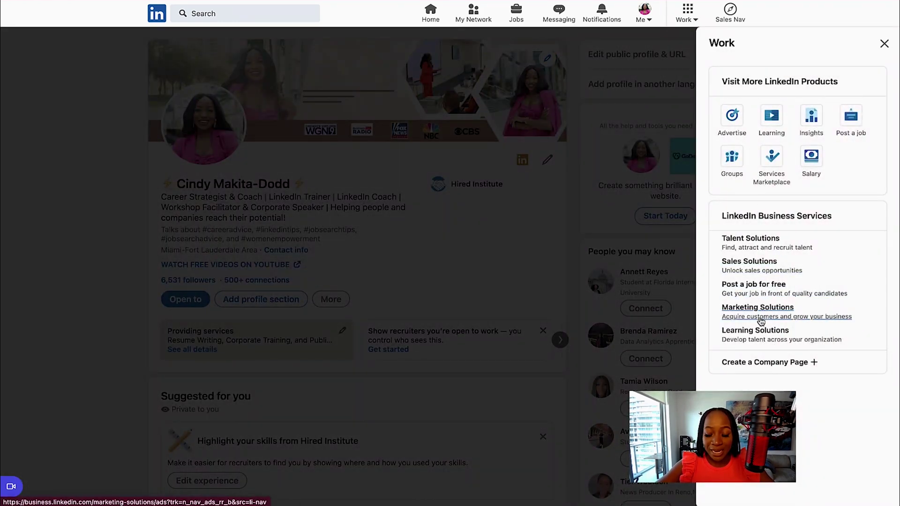
click(750, 364)
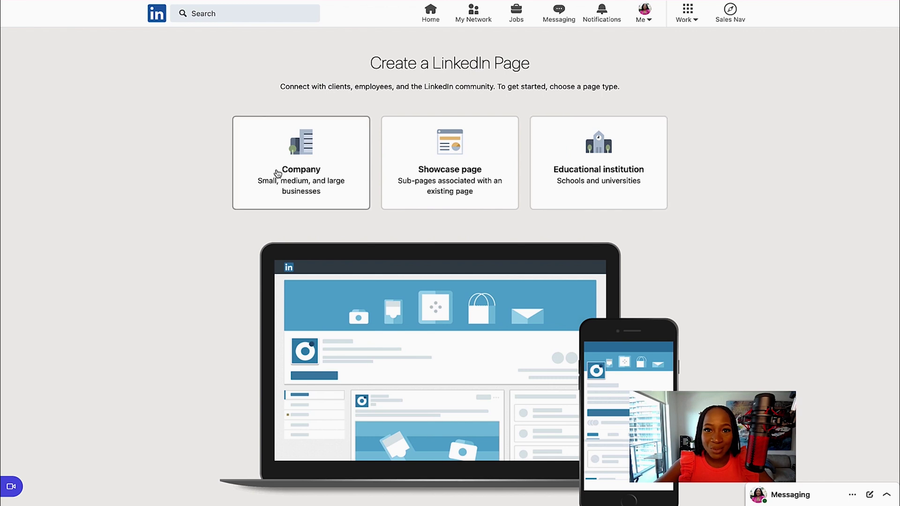
click(319, 169)
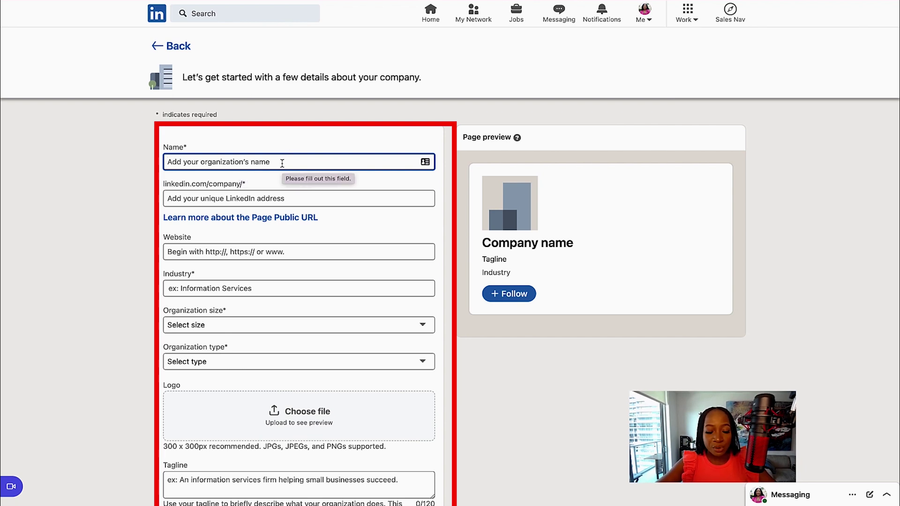
Step: Name the page Cindy's Coaching and trim its URL to cindycoaching
text(Cindy's Coaching)
click(220, 197)
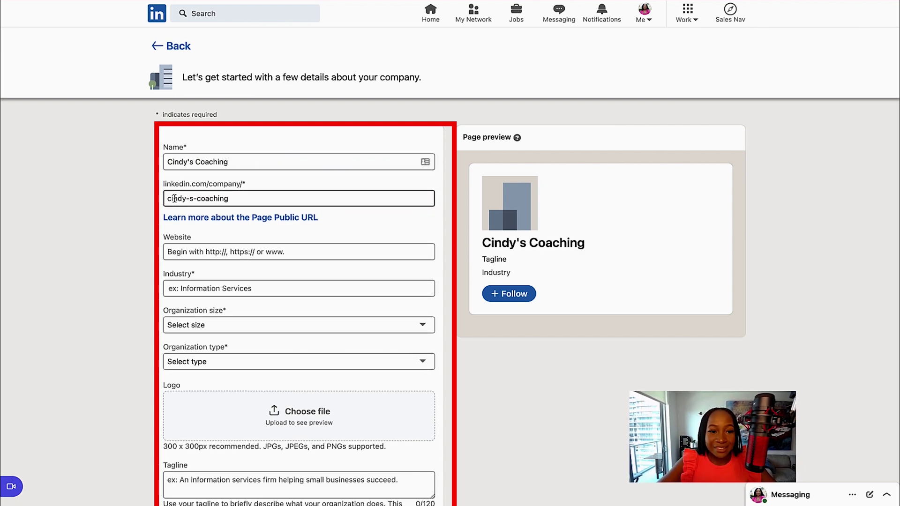
scroll(220, 199, down, 1)
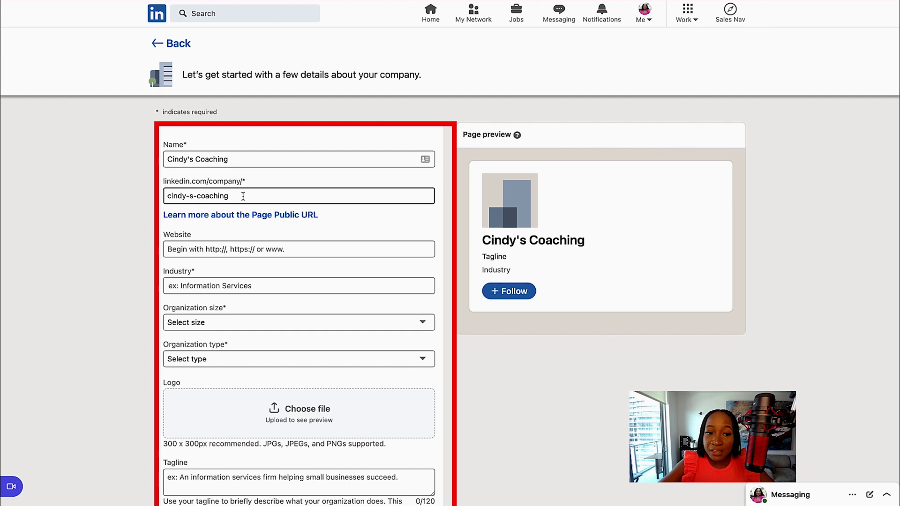
click(195, 196)
key(BackSpace)
key(BackSpace)
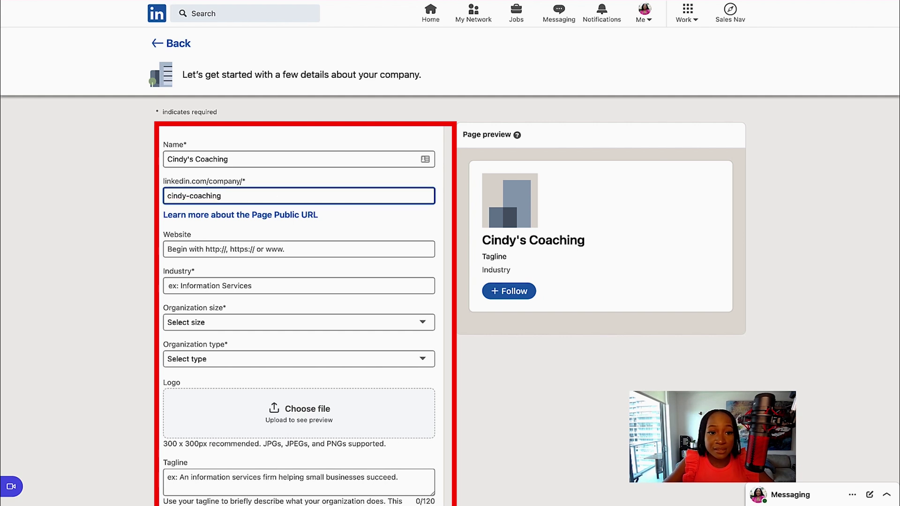
click(298, 249)
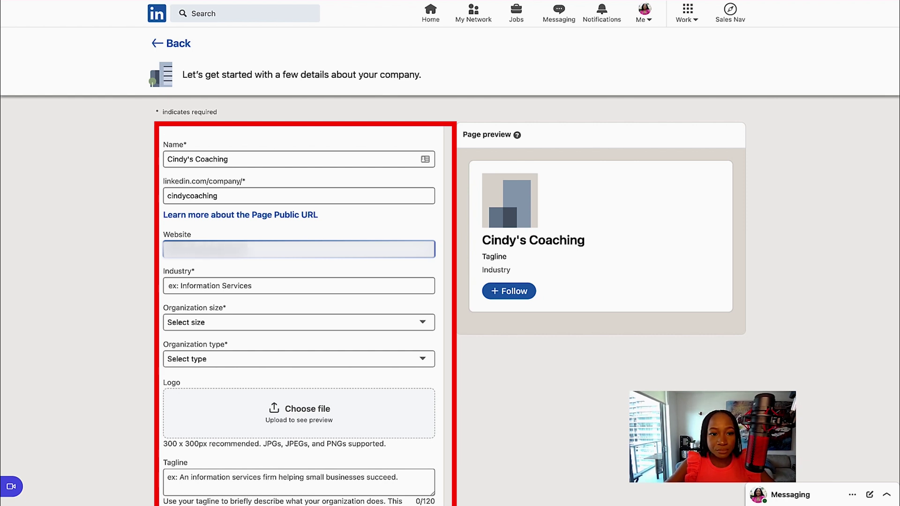
scroll(209, 237, down, 1)
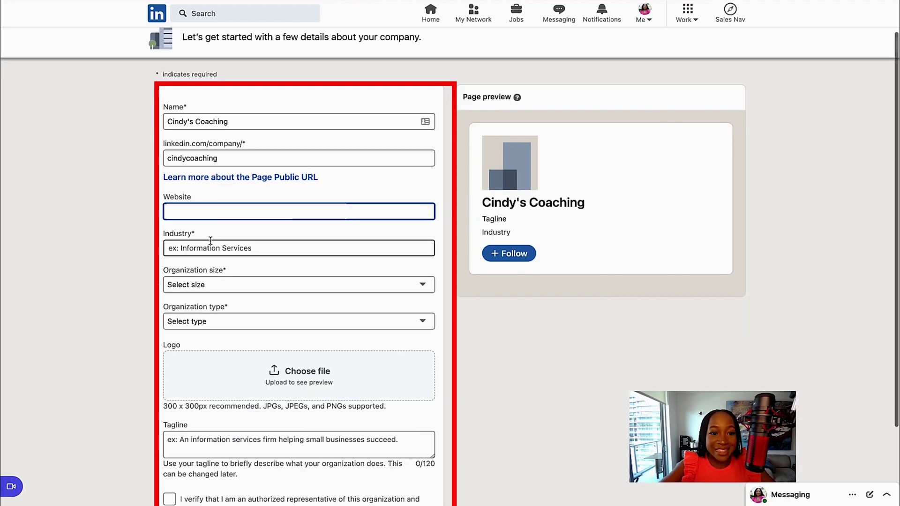
Step: Set the industry to Professional Training and Coaching
click(206, 247)
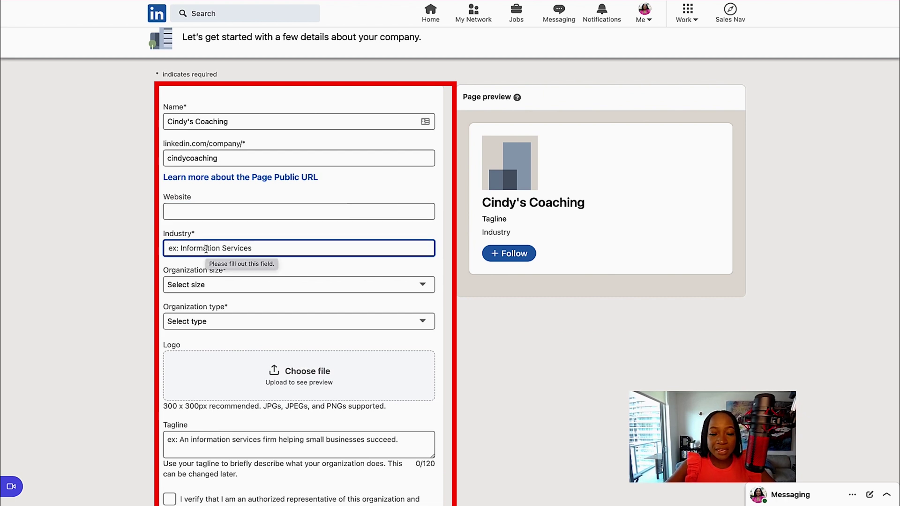
text(profe)
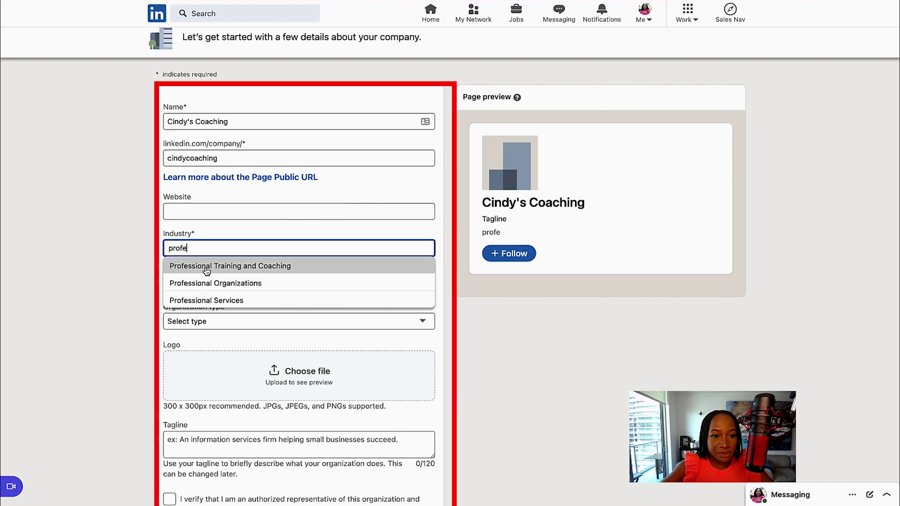
click(207, 266)
scroll(245, 353, down, 3)
Step: Choose 2–10 employees and Privately held, noting the 300 x 300px logo size
click(202, 184)
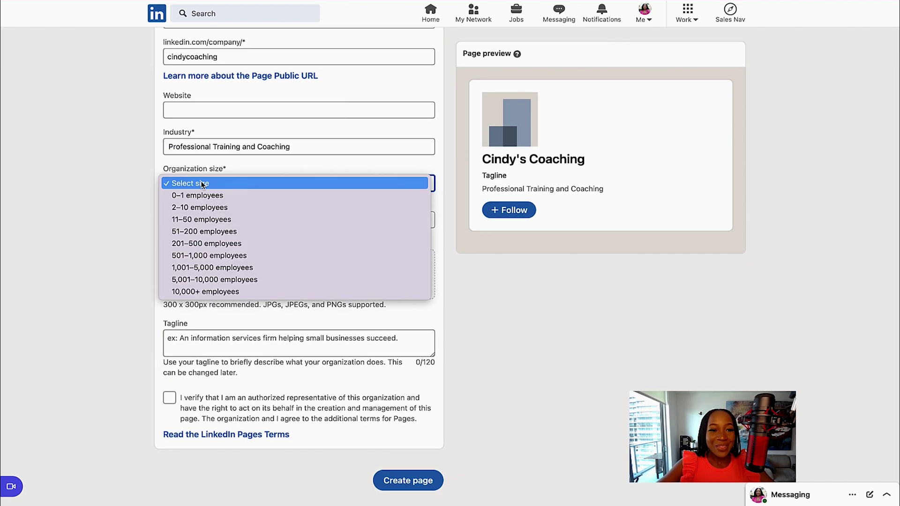
click(203, 208)
click(212, 220)
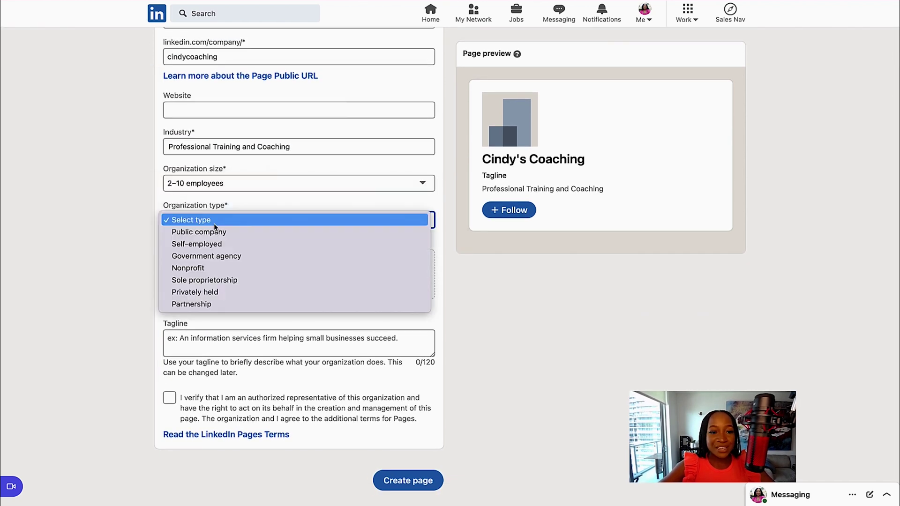
click(222, 292)
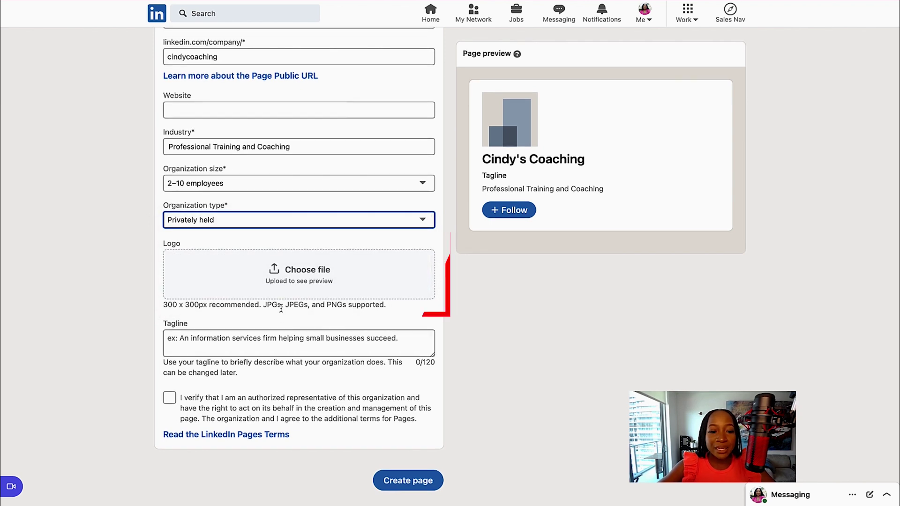
drag(207, 305, 181, 307)
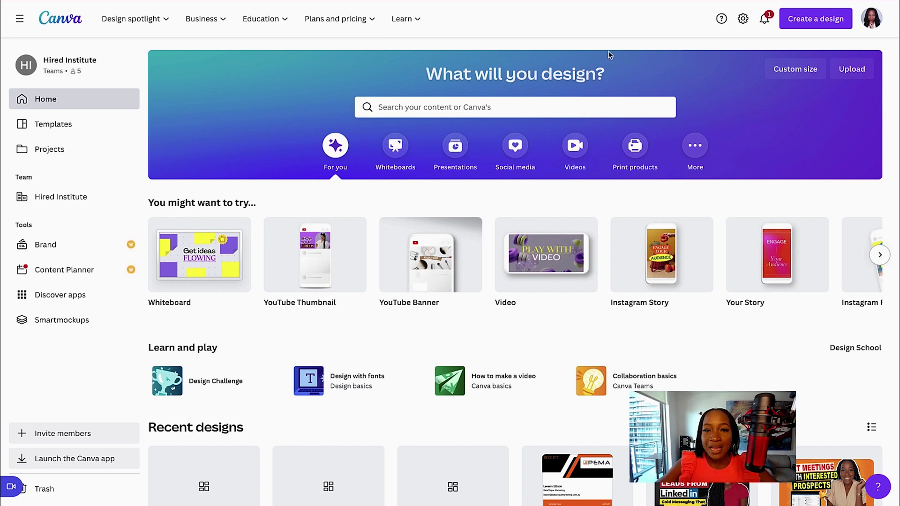
Step: Create a 300 × 300 px custom Canva design for the logo and open its download settings
click(824, 21)
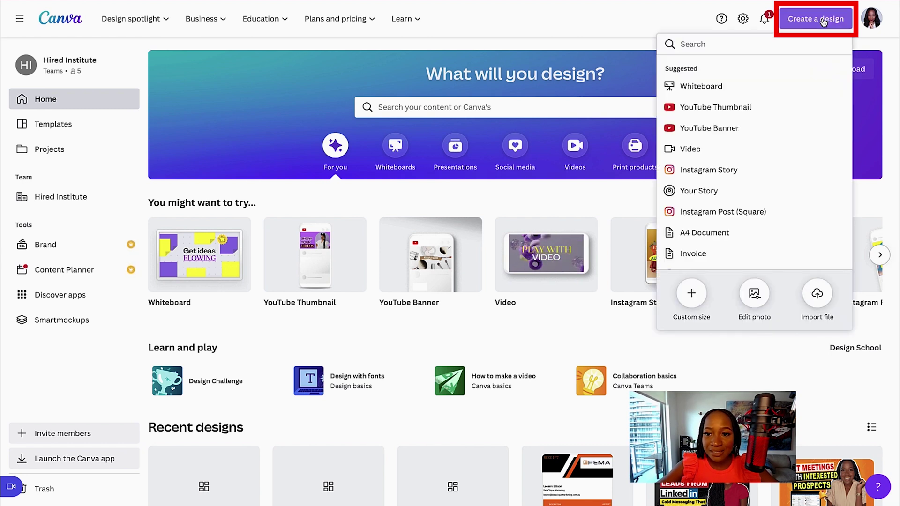
click(692, 297)
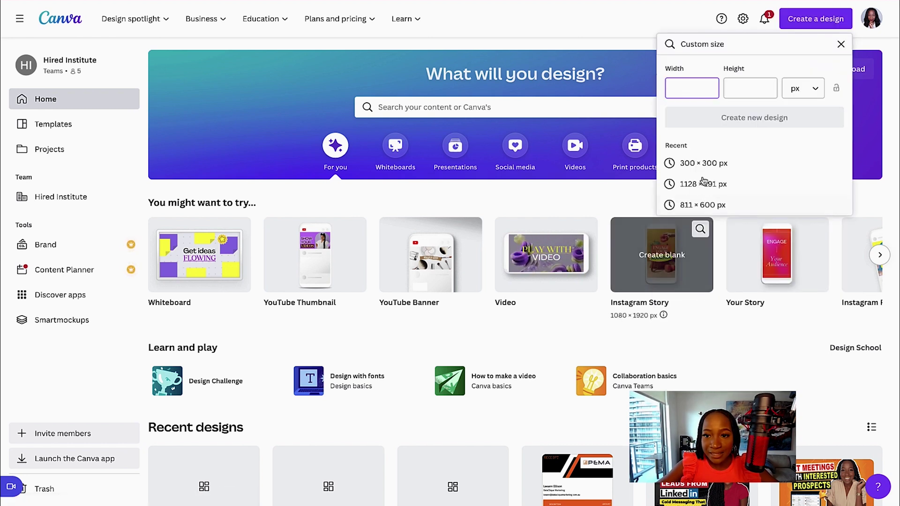
click(750, 88)
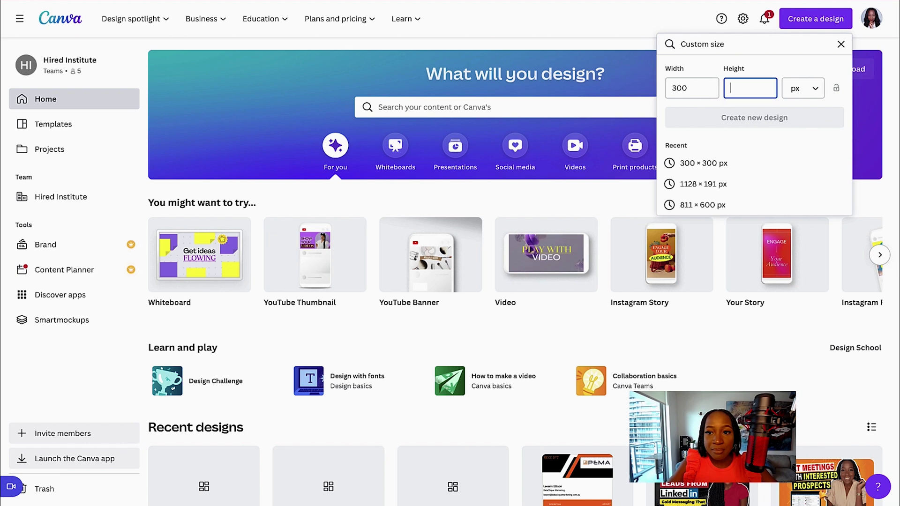
text(300)
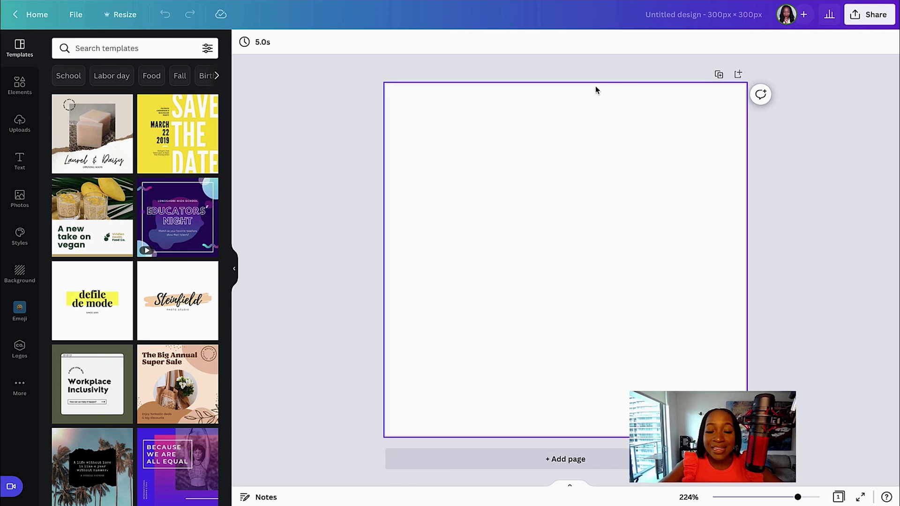
scroll(105, 318, down, 2)
scroll(105, 318, down, 2)
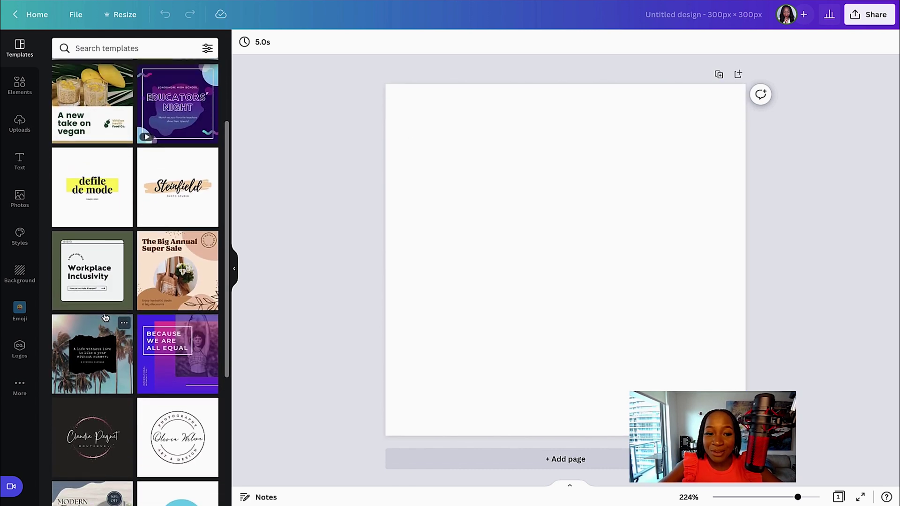
scroll(105, 316, up, 4)
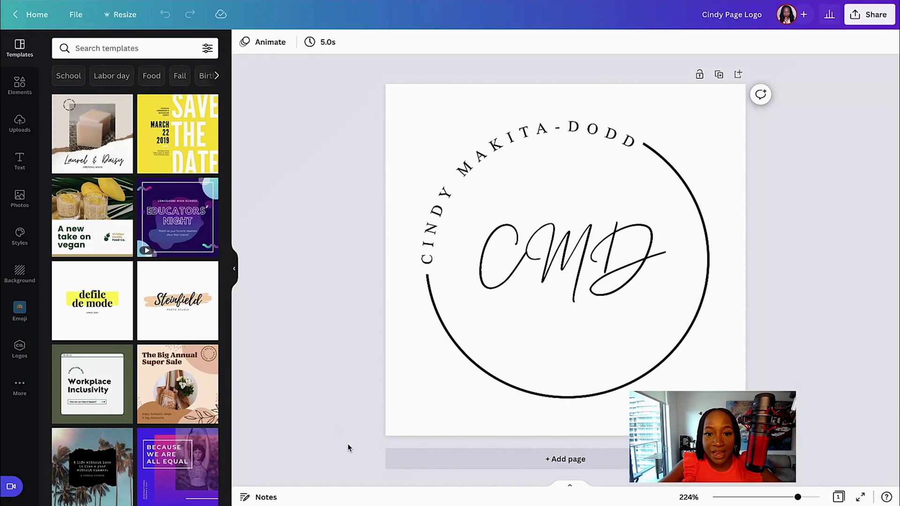
click(868, 17)
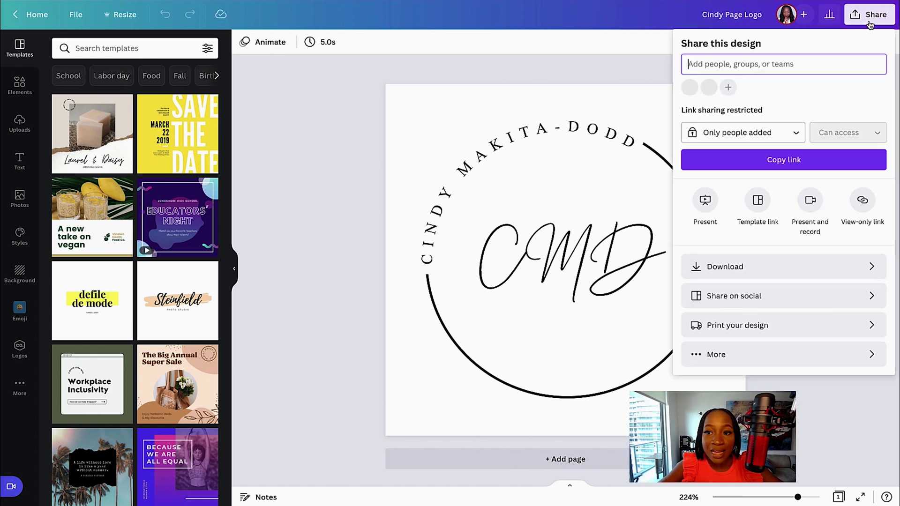
click(712, 268)
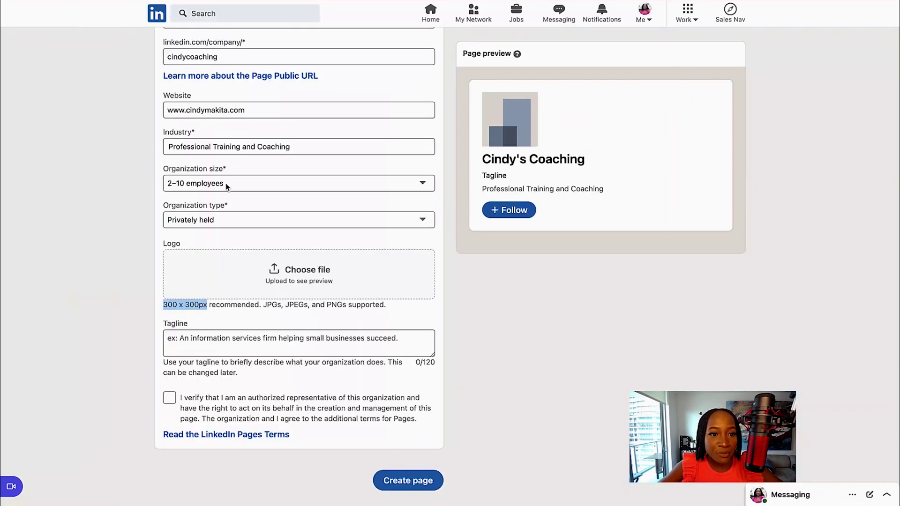
Step: Upload Cindy Page Logo.png as the company page logo
click(300, 270)
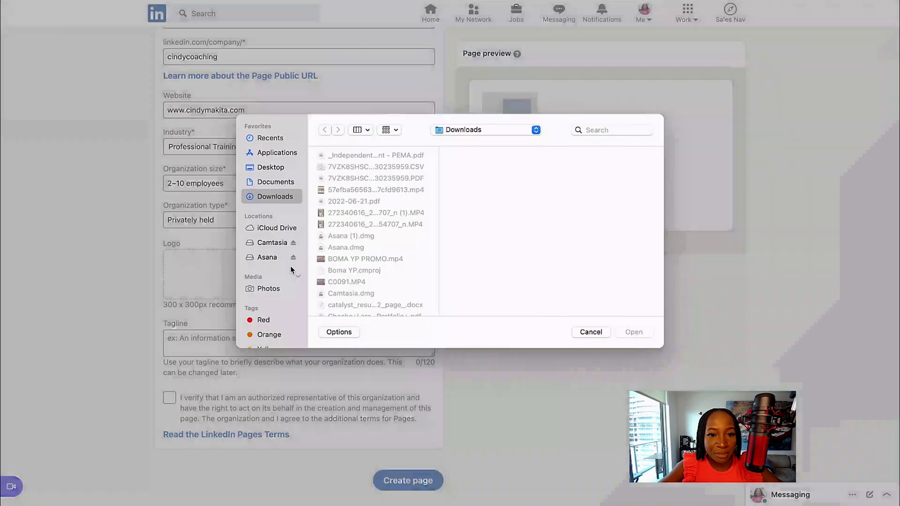
click(610, 132)
text(logo)
click(363, 189)
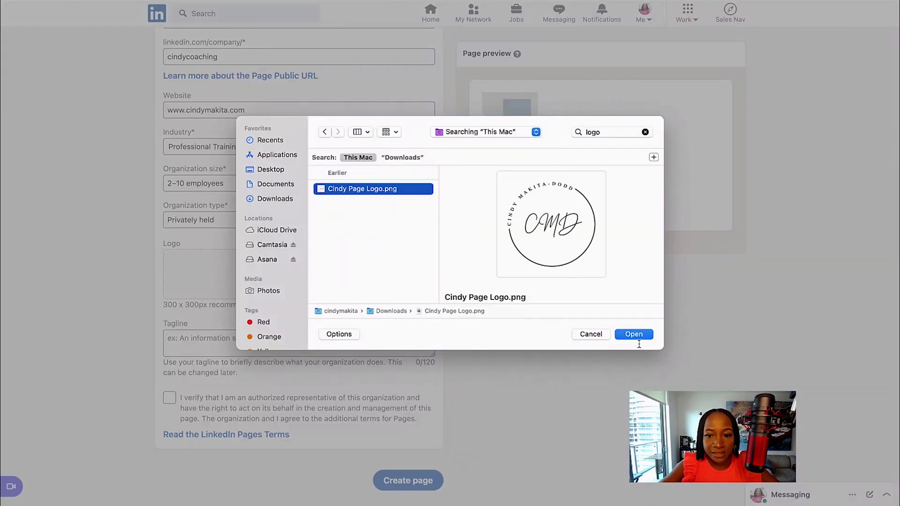
click(633, 335)
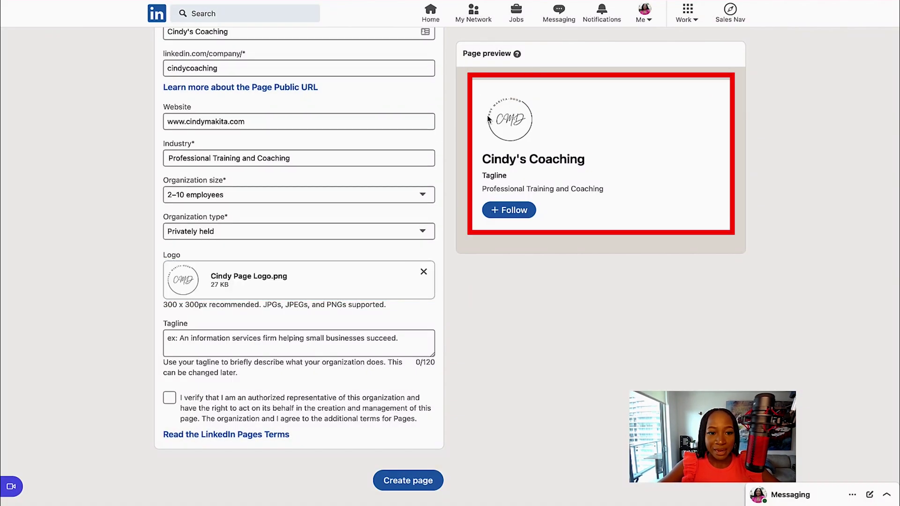
Step: Add the tagline 'Helping people reach their potential', verify representation, and create the page
click(169, 339)
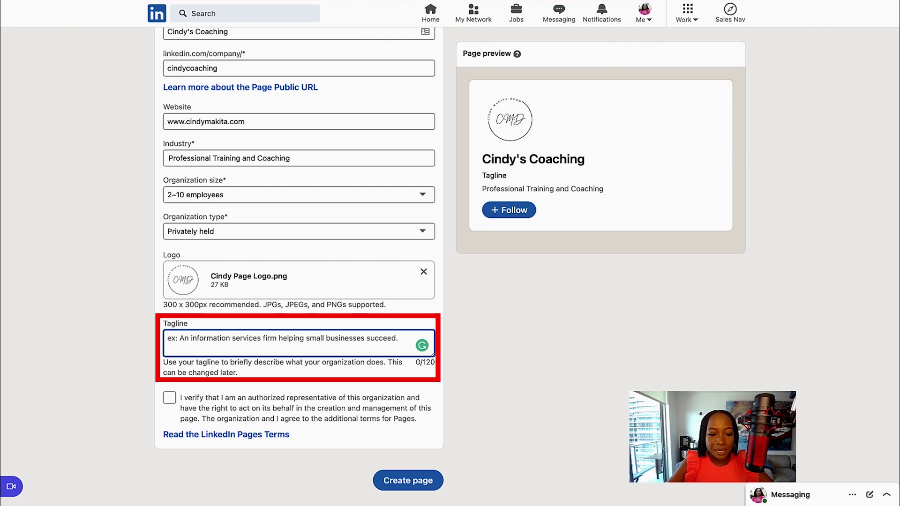
text(Helping people )
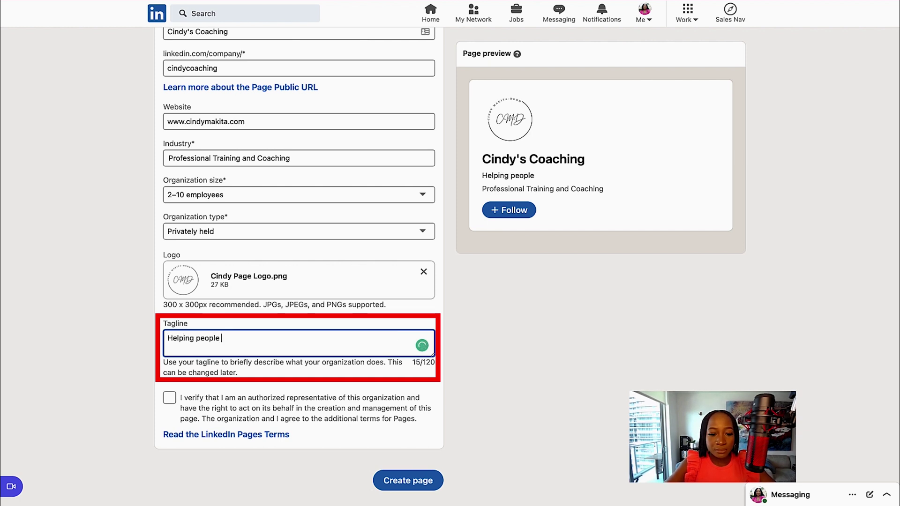
text(reach heir)
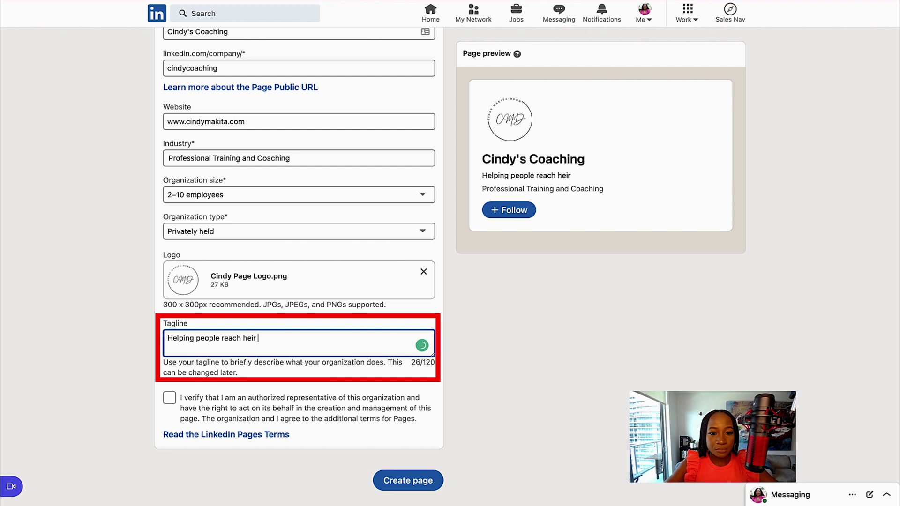
key(BackSpace)
key(BackSpace)
key(BackSpace)
key(BackSpace)
key(BackSpace)
text(their pot)
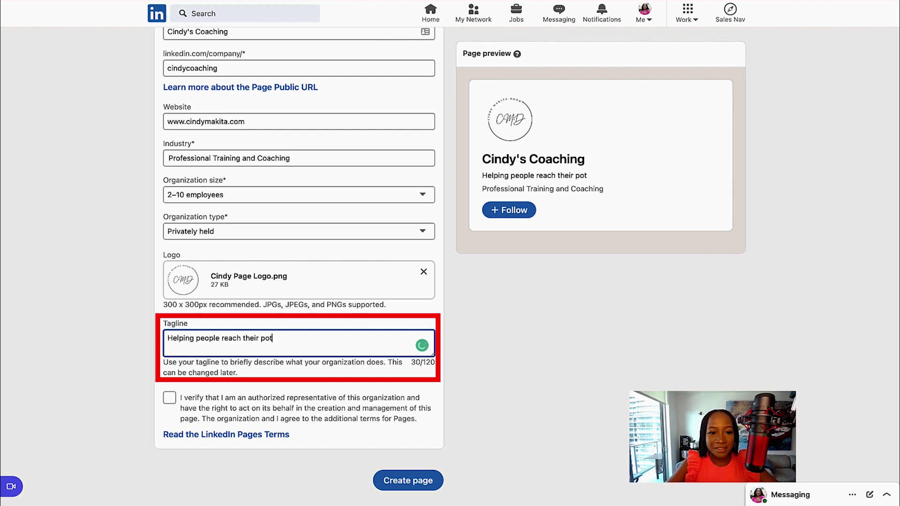
text(ential)
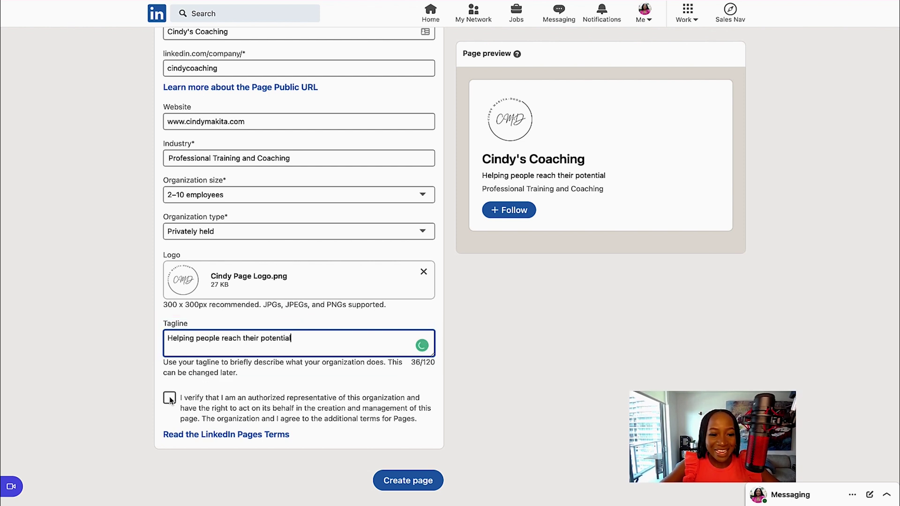
click(170, 399)
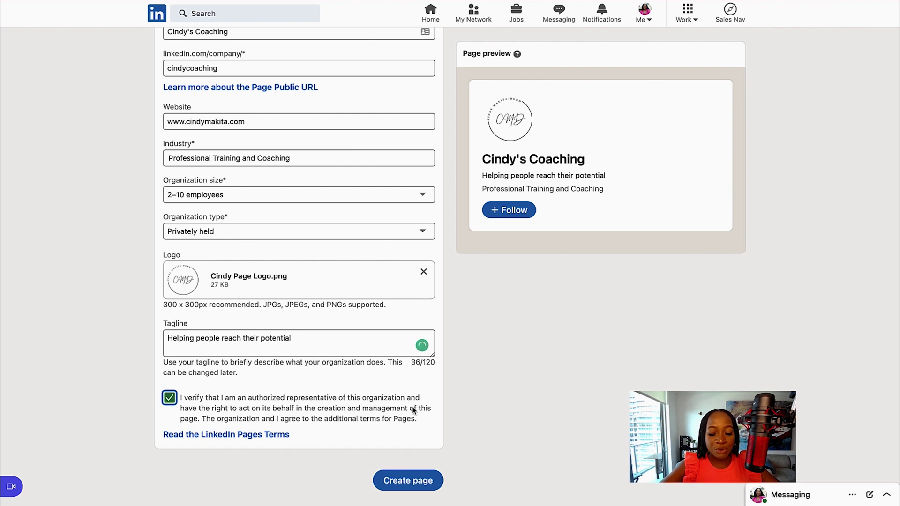
click(407, 481)
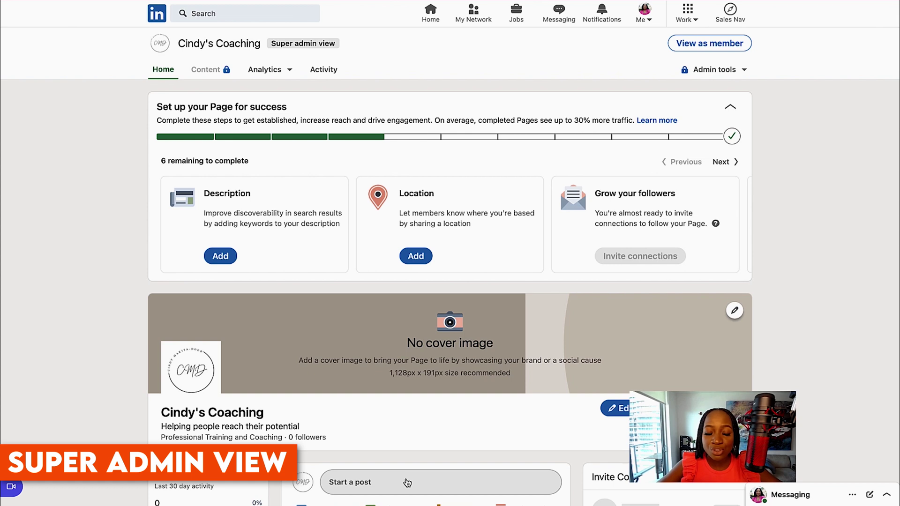
scroll(407, 483, down, 4)
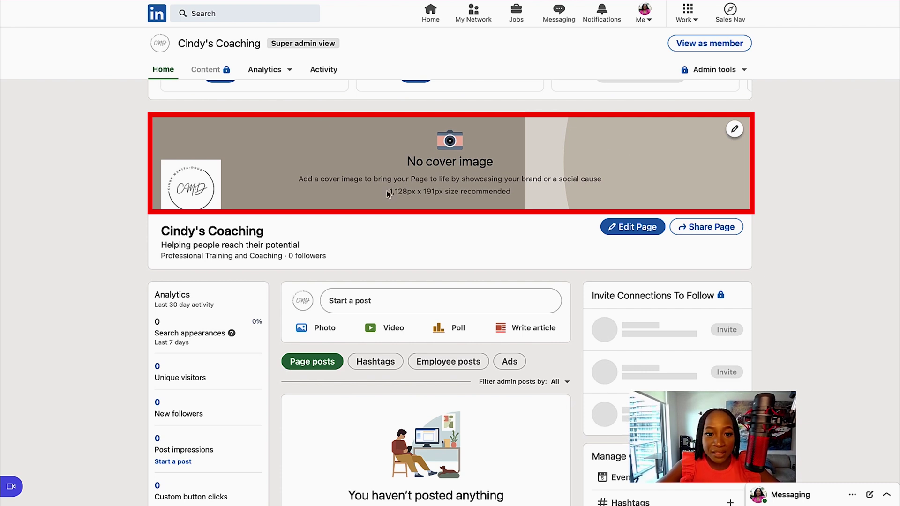
drag(389, 192, 443, 193)
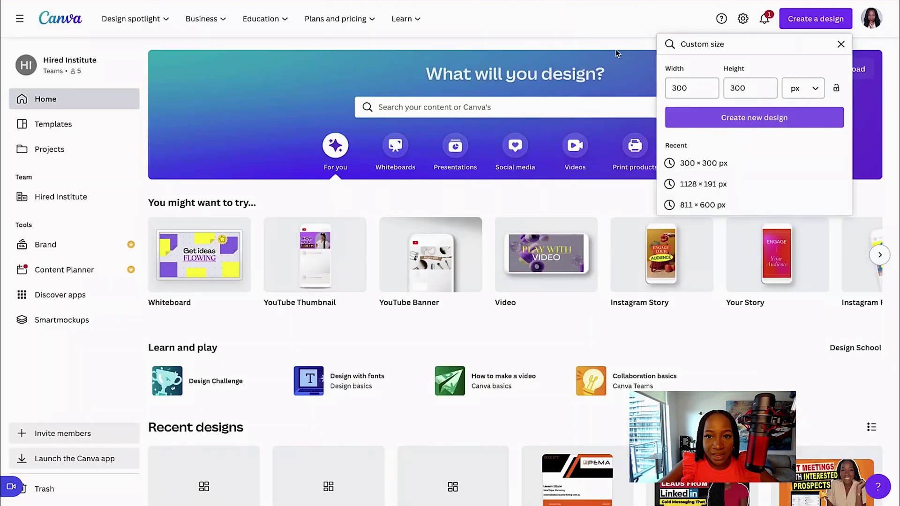
Step: Create a new custom-size Canva design of width 1128 and height 191 px
click(699, 87)
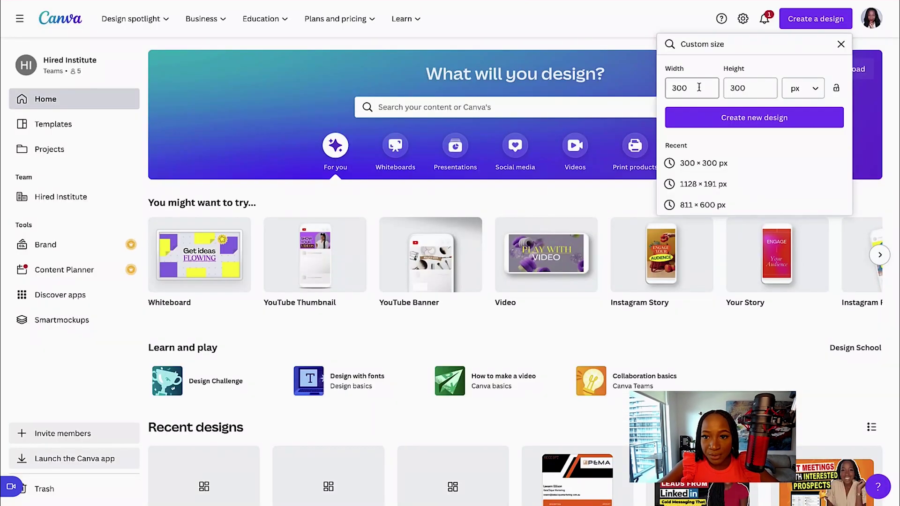
double_click(699, 87)
click(821, 23)
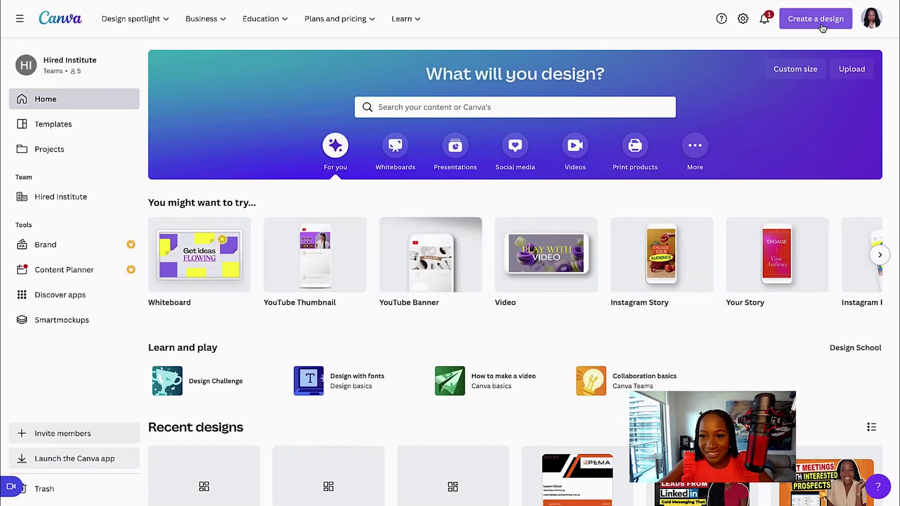
click(822, 27)
click(692, 293)
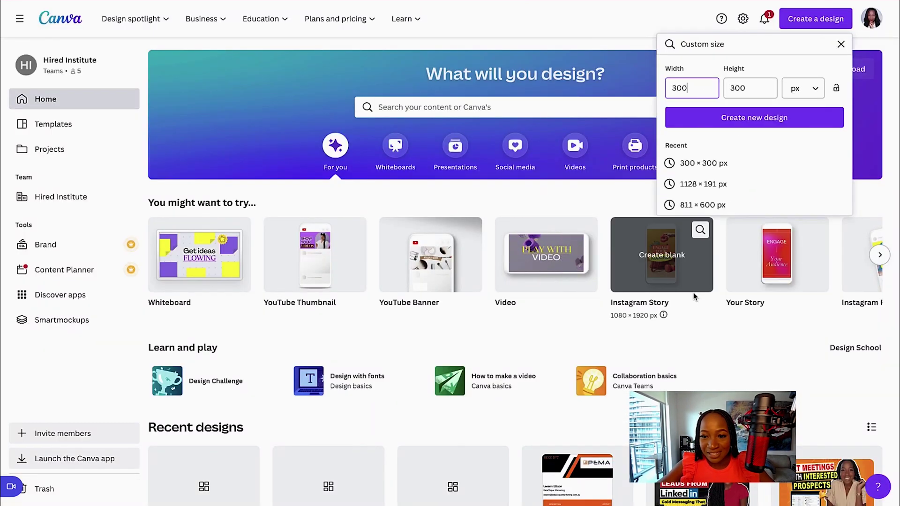
double_click(692, 88)
text(1128)
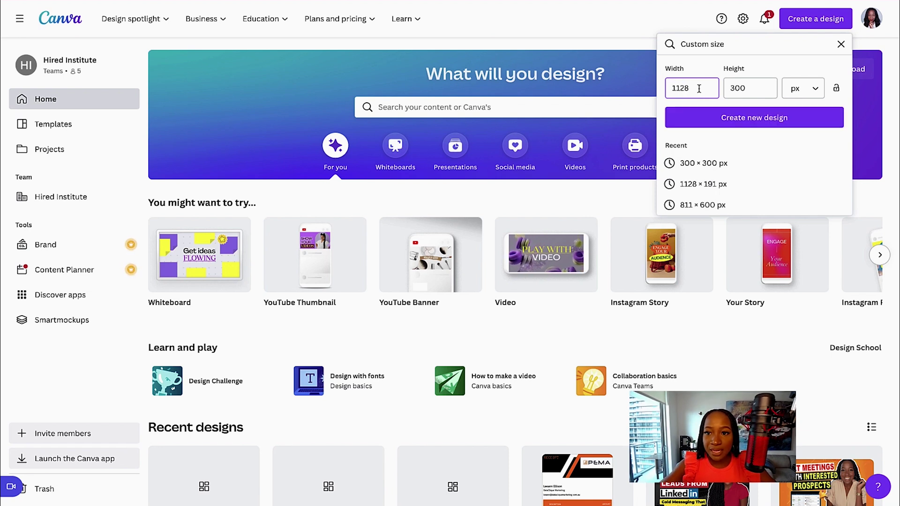
key(Tab)
text(191)
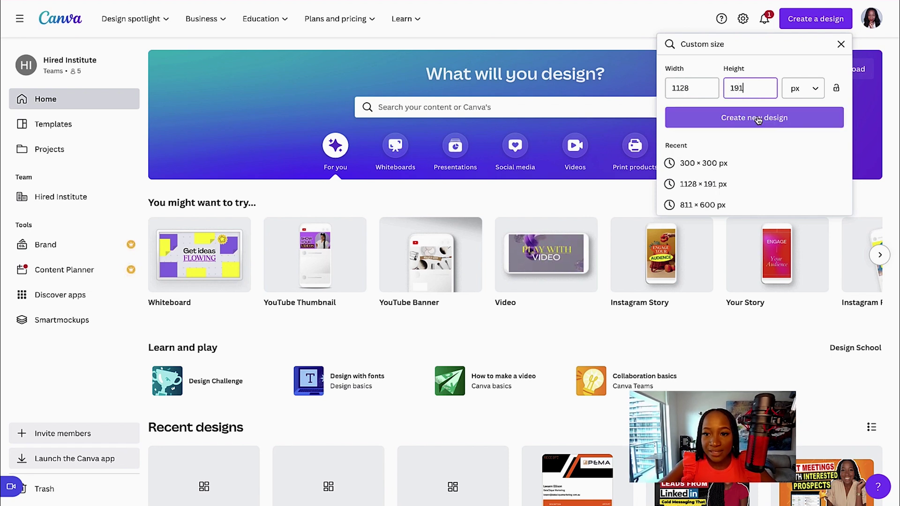
click(759, 118)
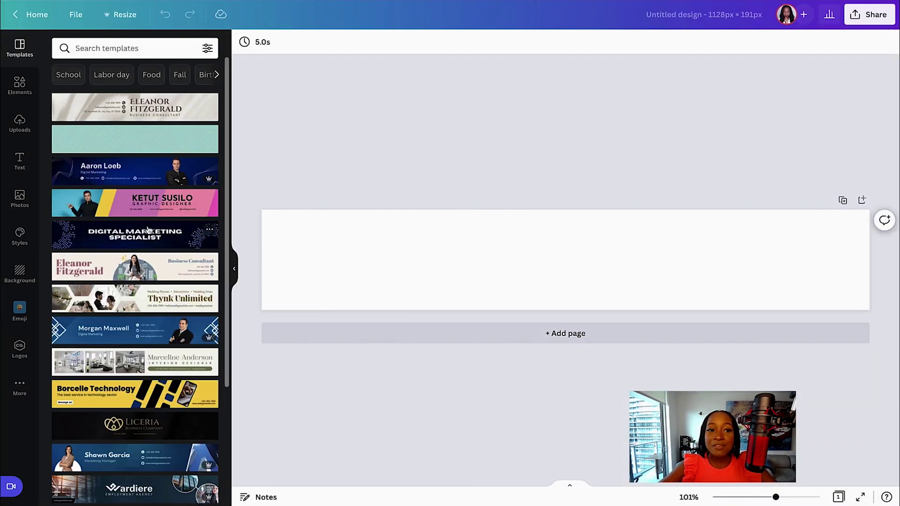
Step: Scroll through the banner templates offered for the blank 1128 × 191 px design
scroll(150, 220, down, 5)
scroll(148, 229, down, 10)
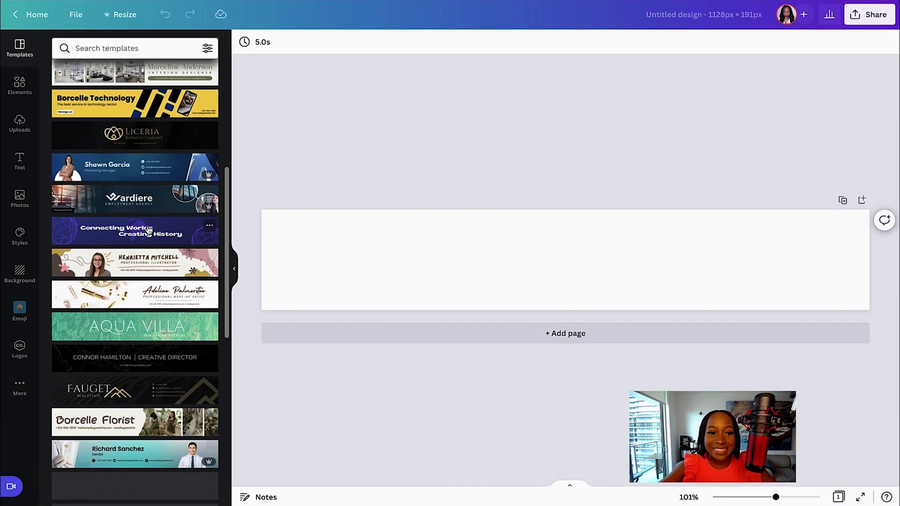
scroll(147, 227, down, 4)
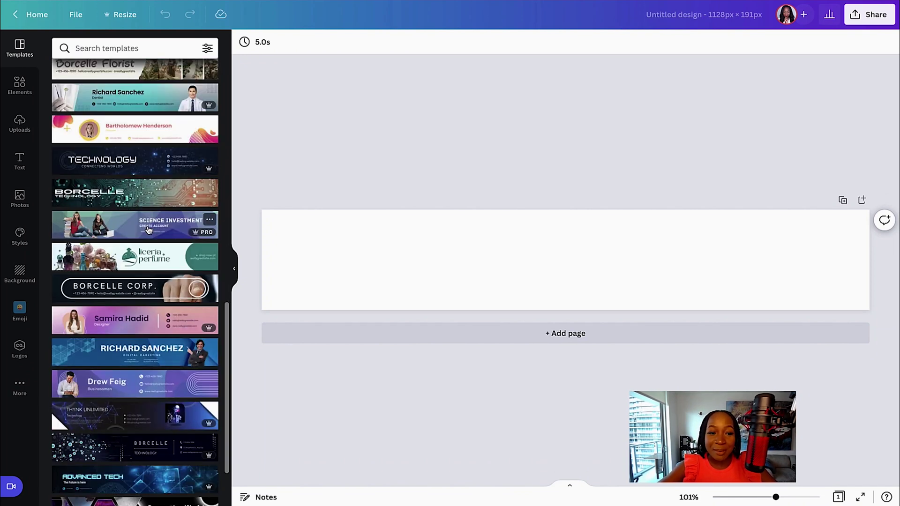
scroll(148, 230, down, 8)
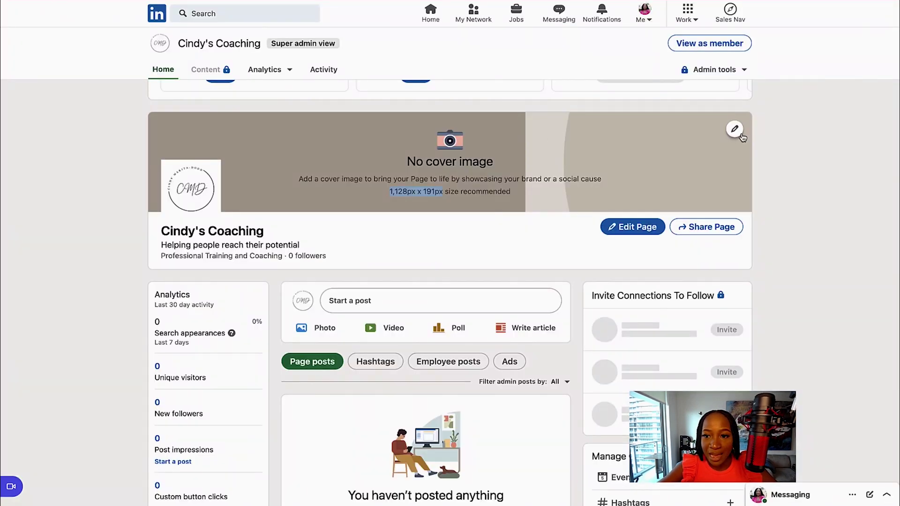
Step: Upload the designed banner from the computer and apply it as the cover image
click(735, 131)
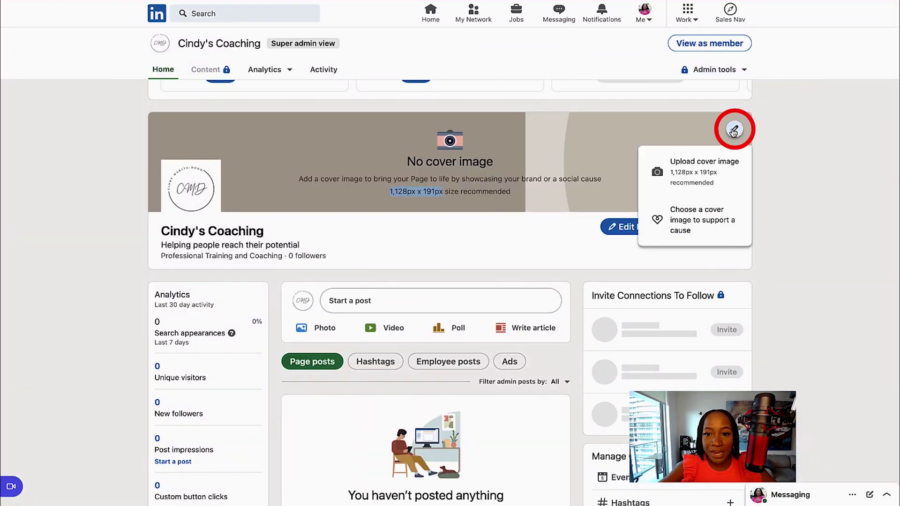
click(704, 175)
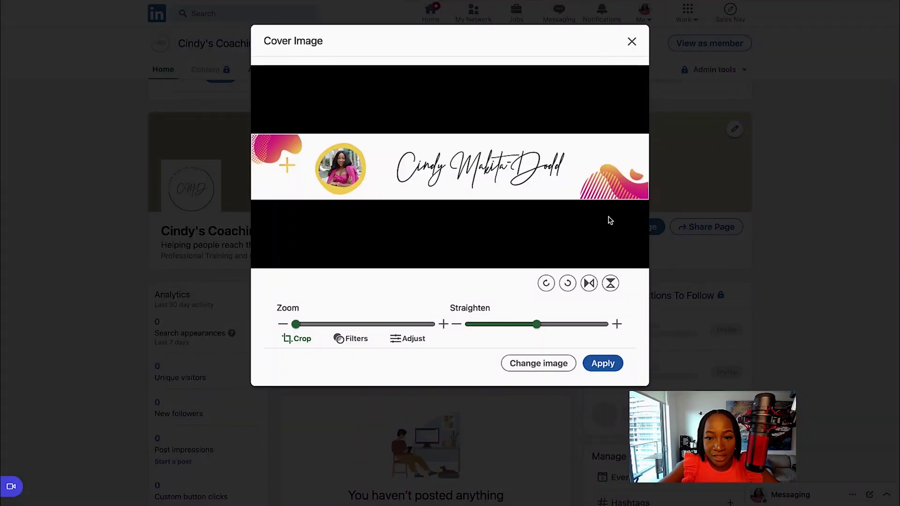
click(604, 364)
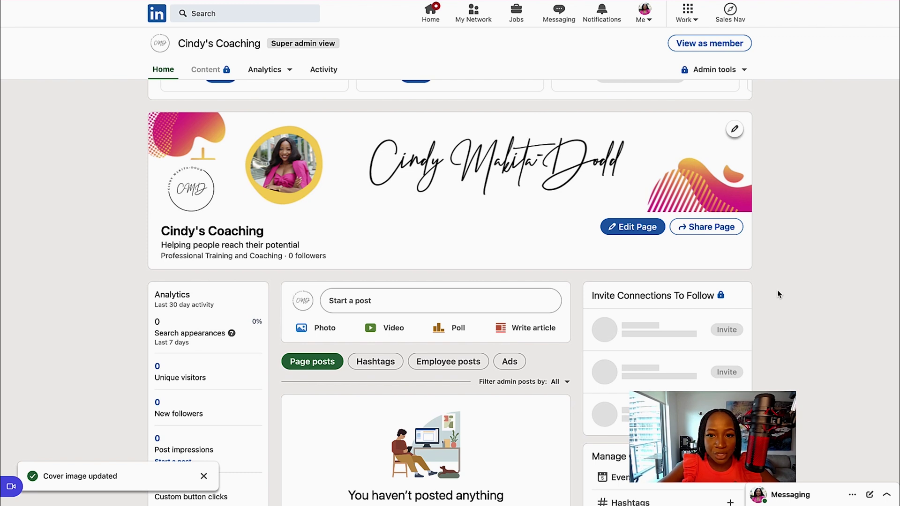
Step: Save the description 'I help people reach their potential' and dismiss the share prompt
scroll(777, 290, up, 4)
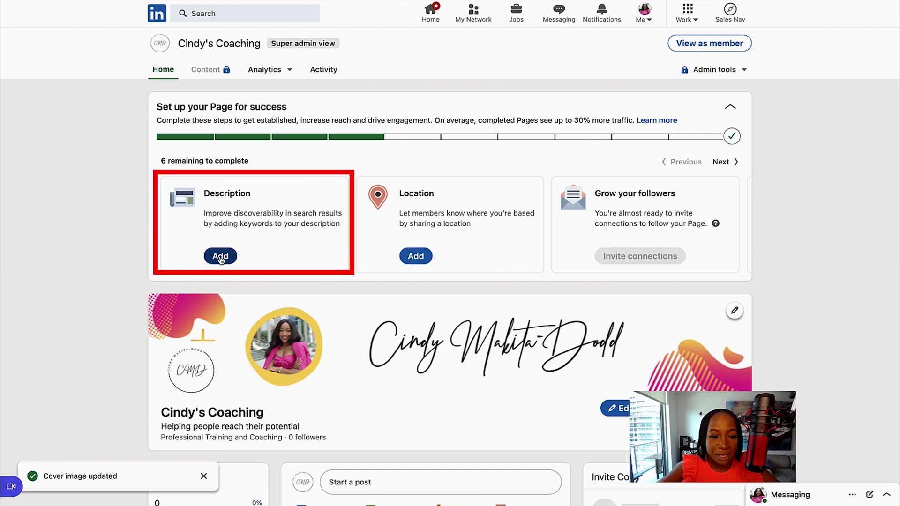
click(220, 257)
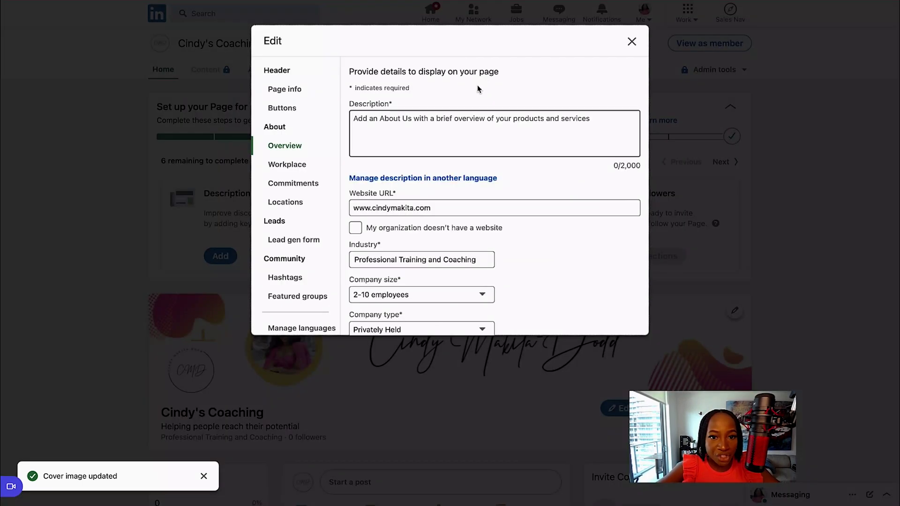
text(I help p)
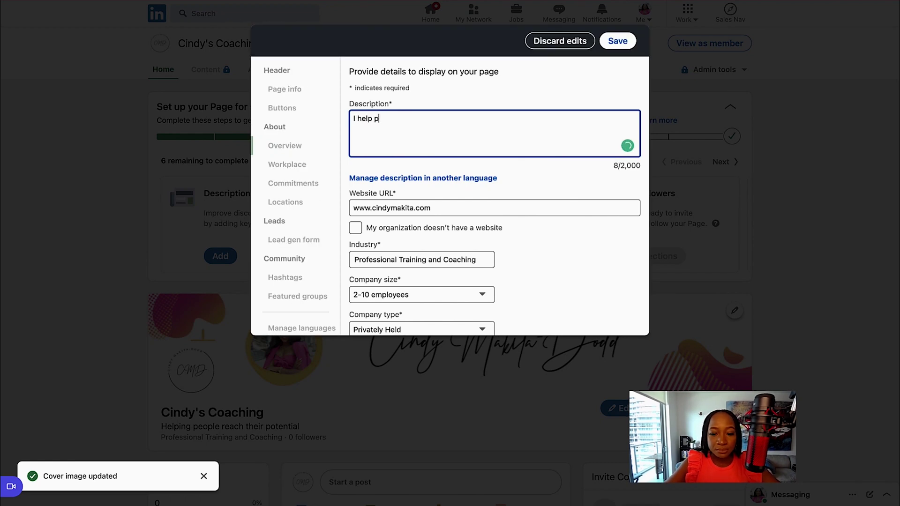
text(eople reach the)
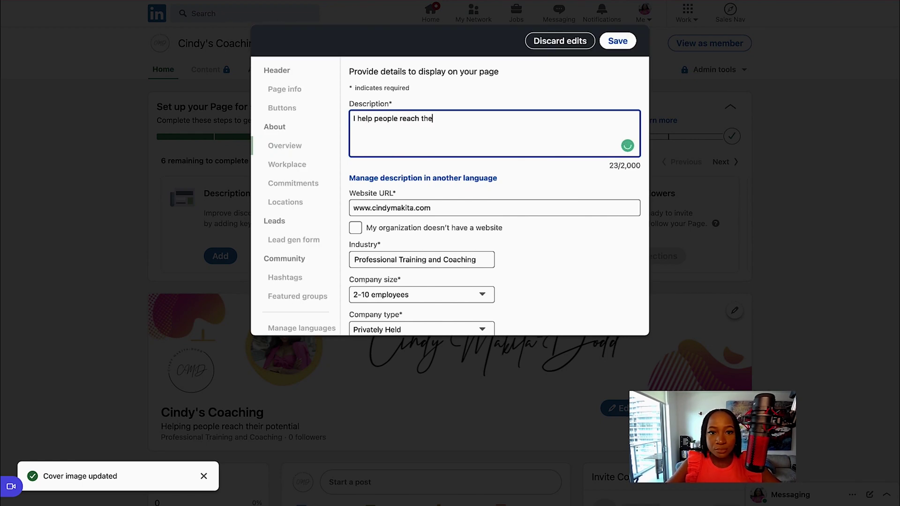
text(ir potential)
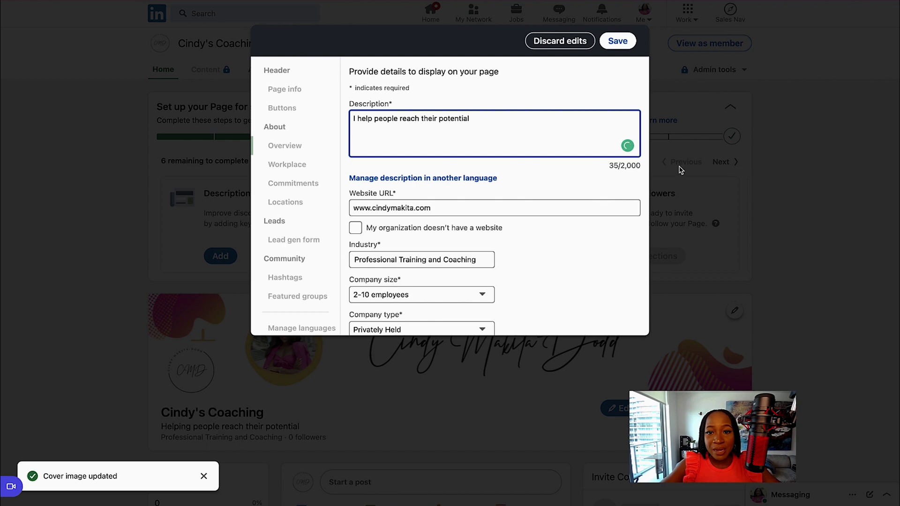
double_click(633, 166)
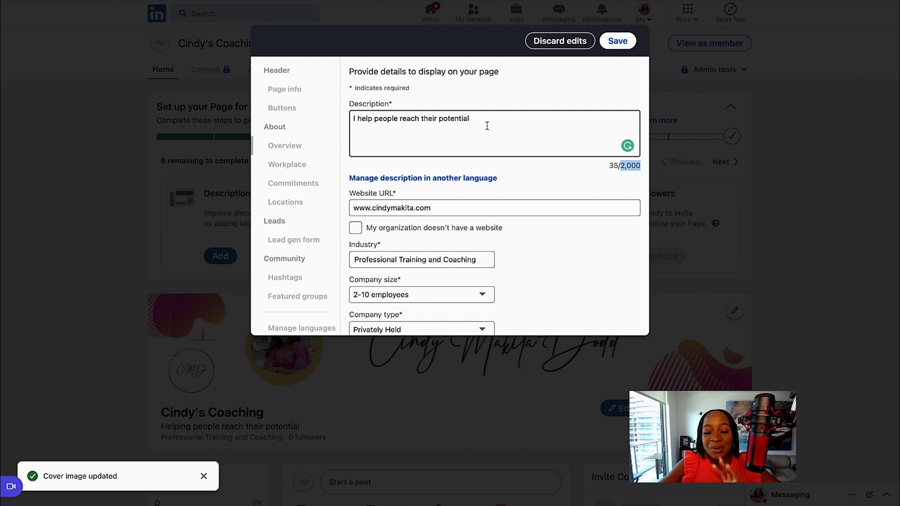
scroll(485, 142, down, 3)
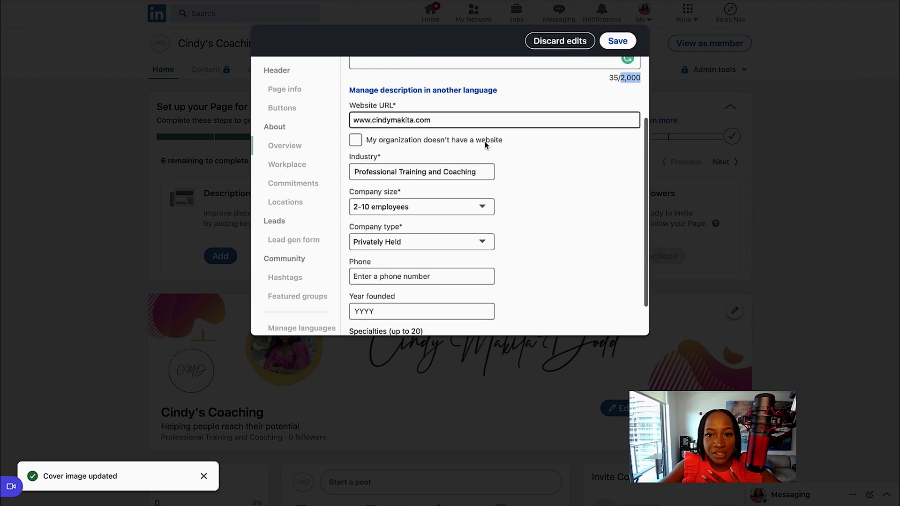
scroll(485, 142, up, 3)
click(618, 41)
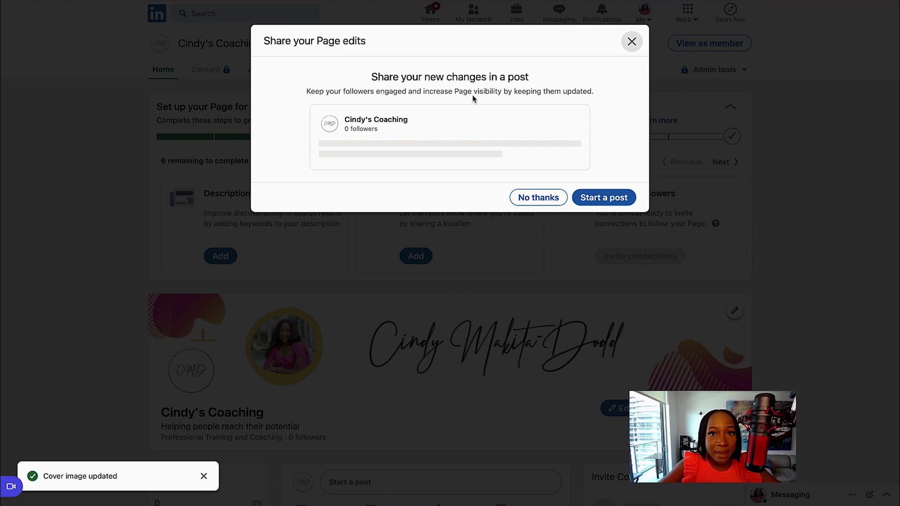
click(632, 43)
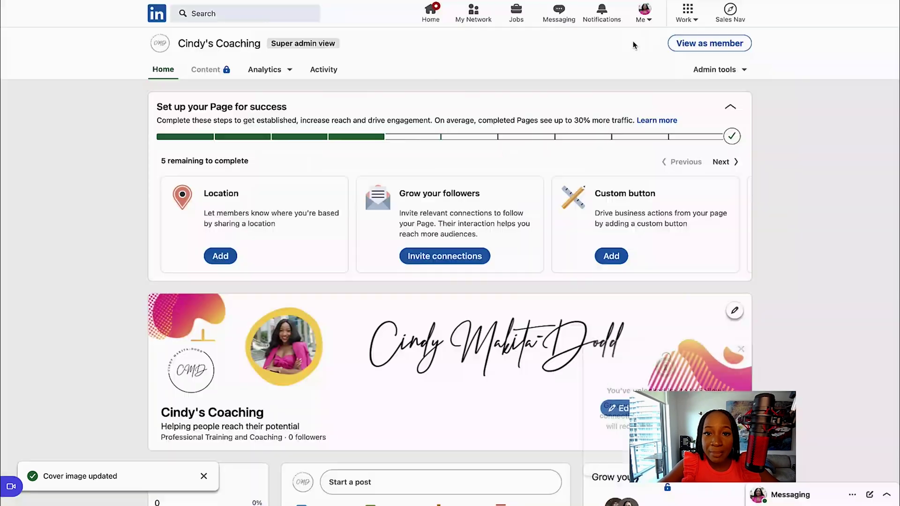
Step: Save a United States location in Miami, Florida with street address and ZIP code
scroll(346, 128, down, 1)
click(216, 213)
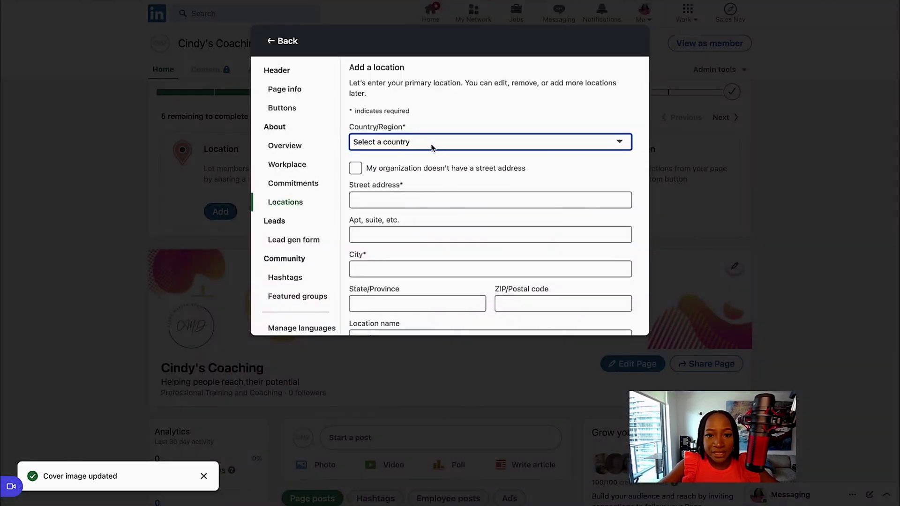
click(432, 144)
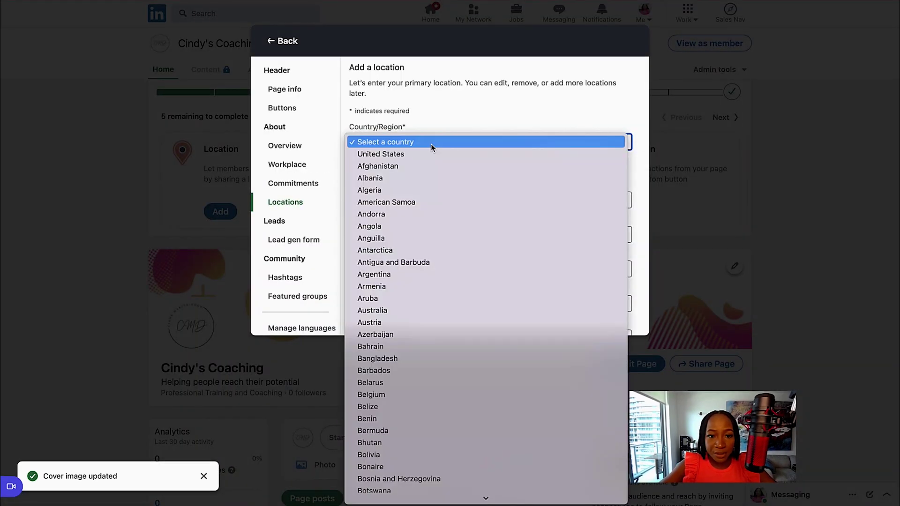
click(418, 154)
scroll(468, 211, down, 2)
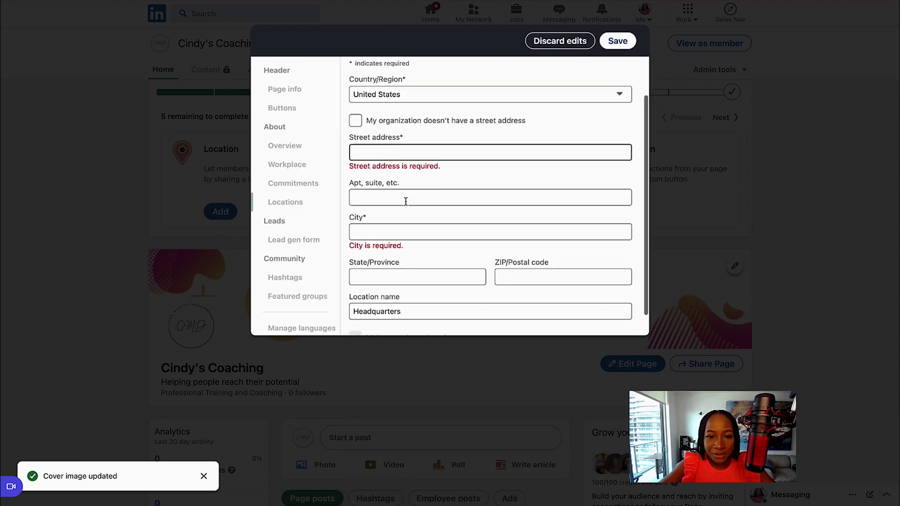
click(388, 150)
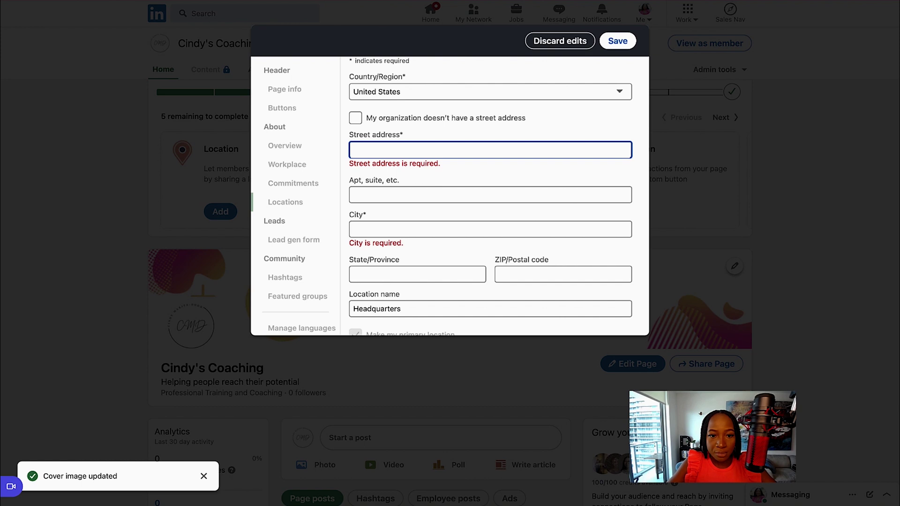
click(491, 218)
click(418, 254)
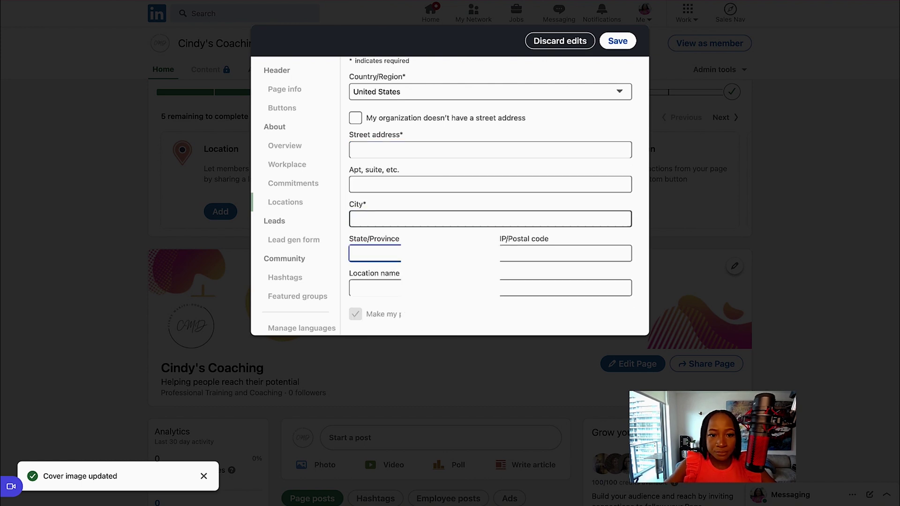
click(563, 252)
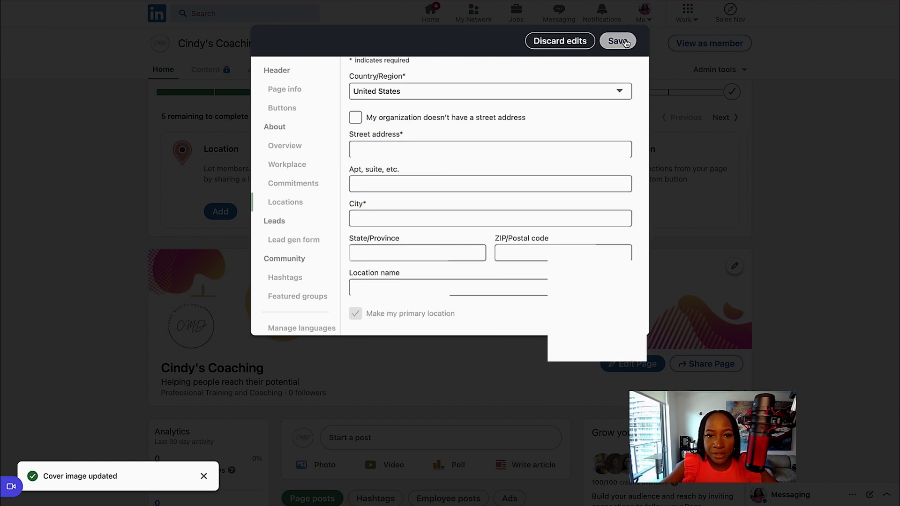
click(618, 41)
click(633, 45)
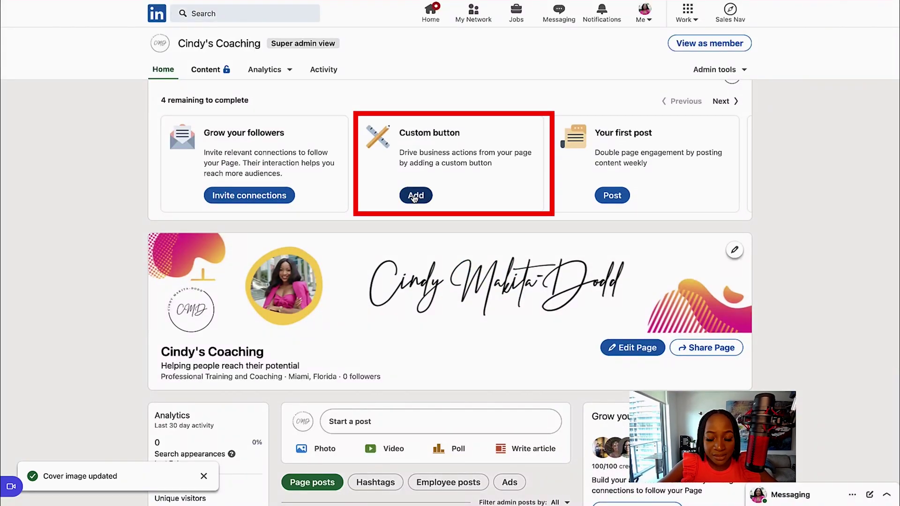
Step: Save a Contact us custom button pointing to the pasted contact page URL, declining to share
scroll(389, 210, down, 2)
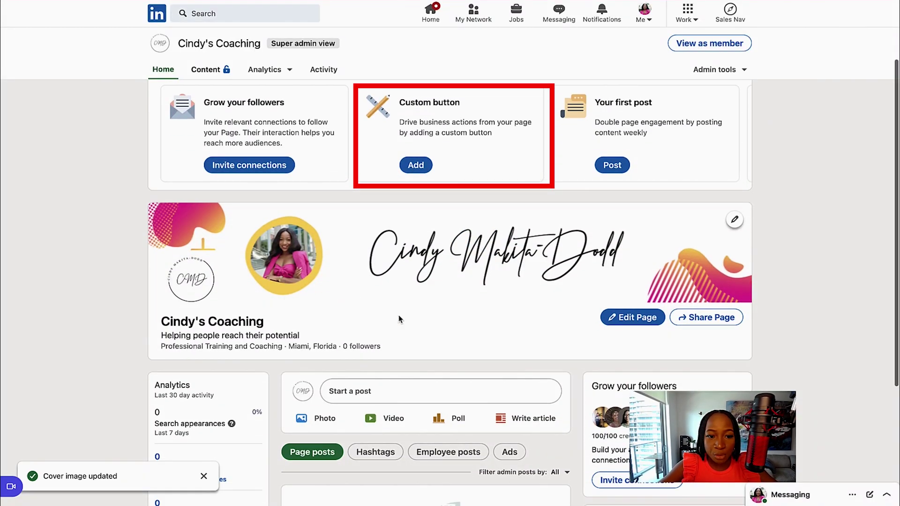
scroll(500, 324, down, 1)
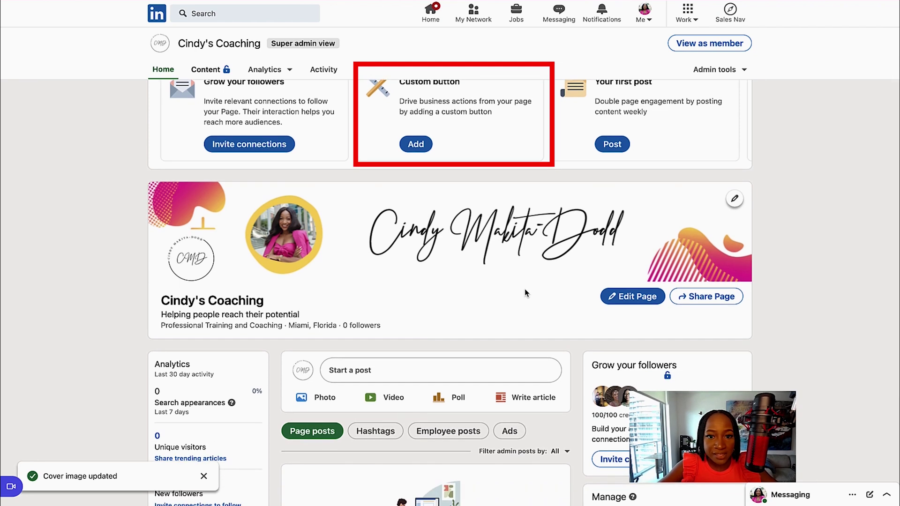
scroll(524, 289, up, 2)
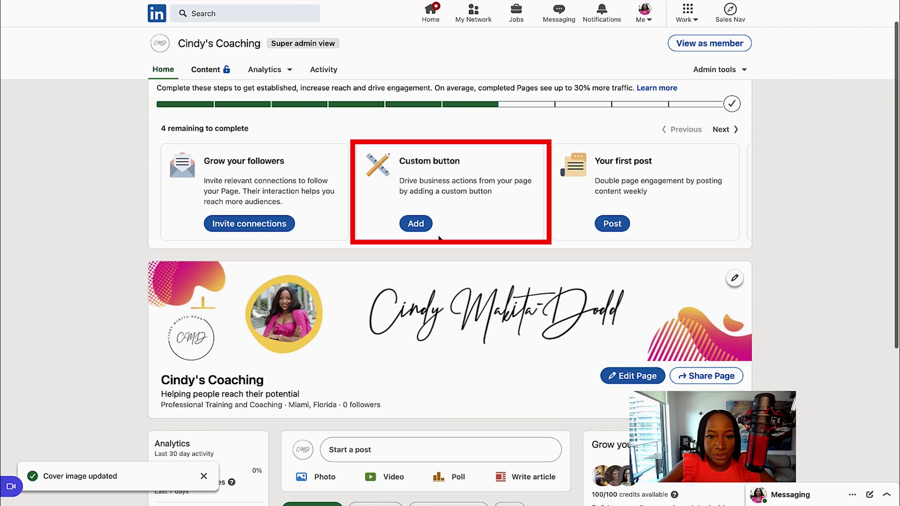
click(416, 224)
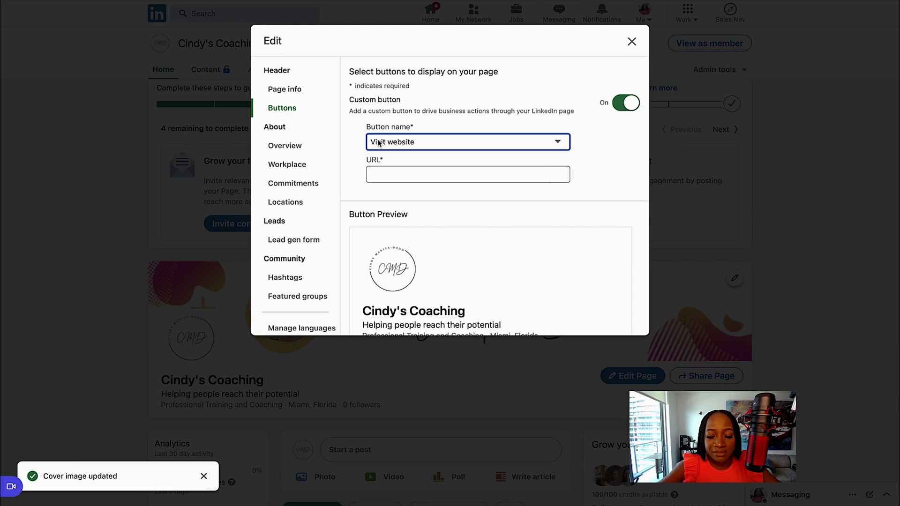
click(549, 140)
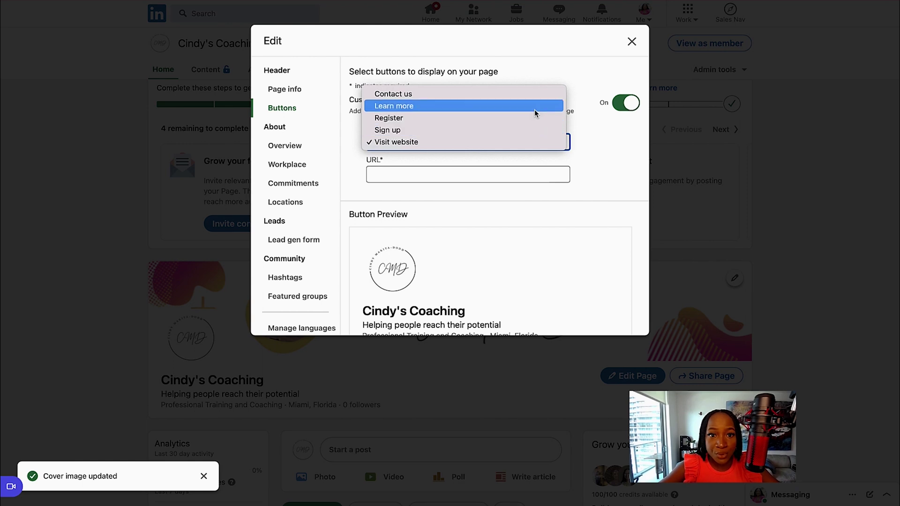
click(534, 95)
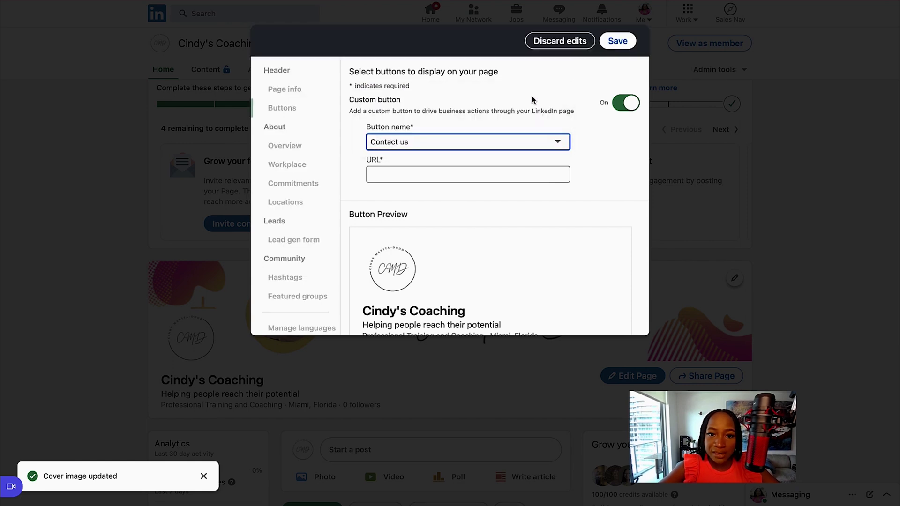
key(Tab)
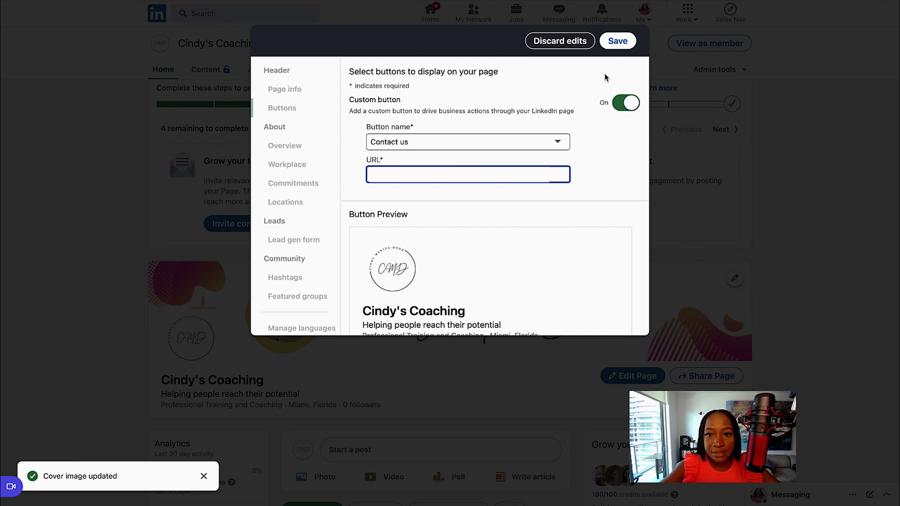
text(www.cindymakita.com/contact-us)
click(618, 41)
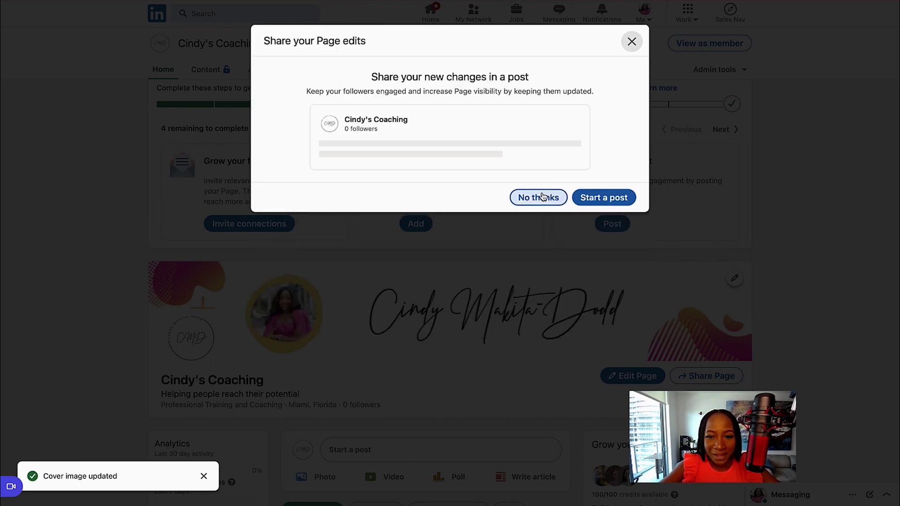
click(537, 197)
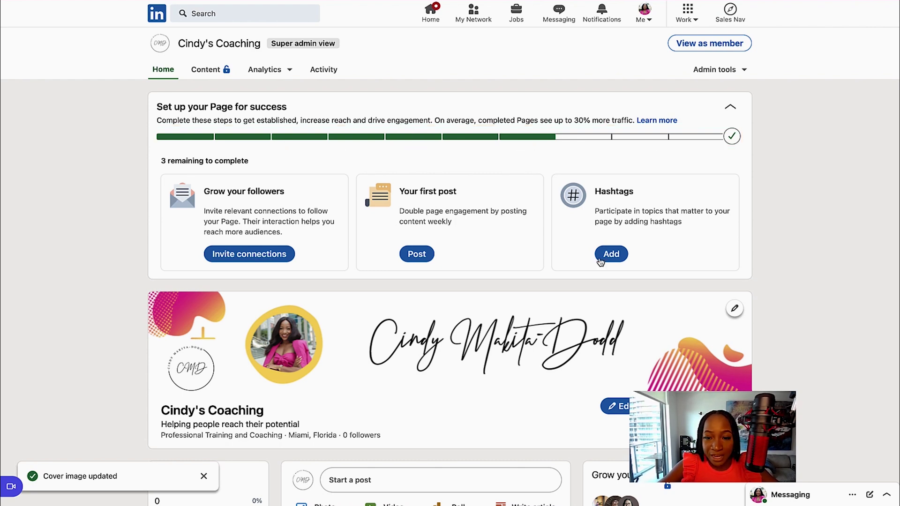
Step: Add the #careercoach hashtag from the Hashtags card and save it
click(619, 254)
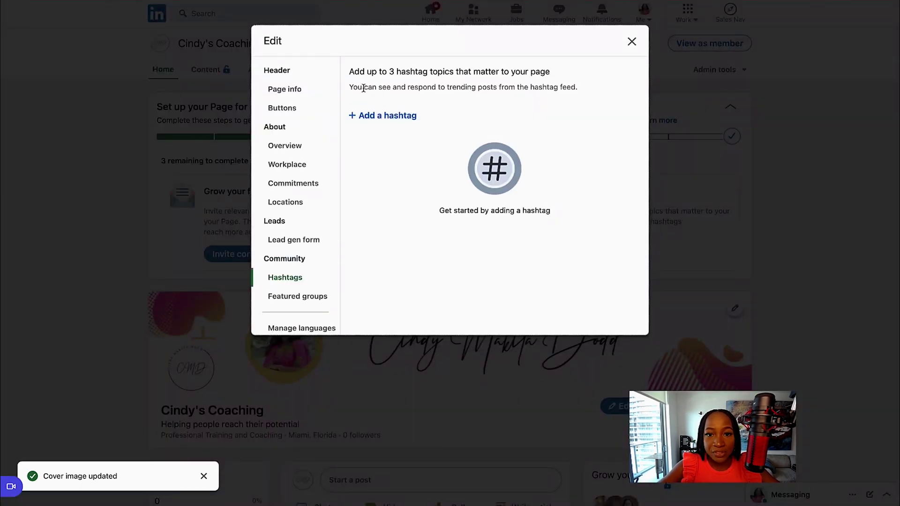
drag(352, 87, 581, 92)
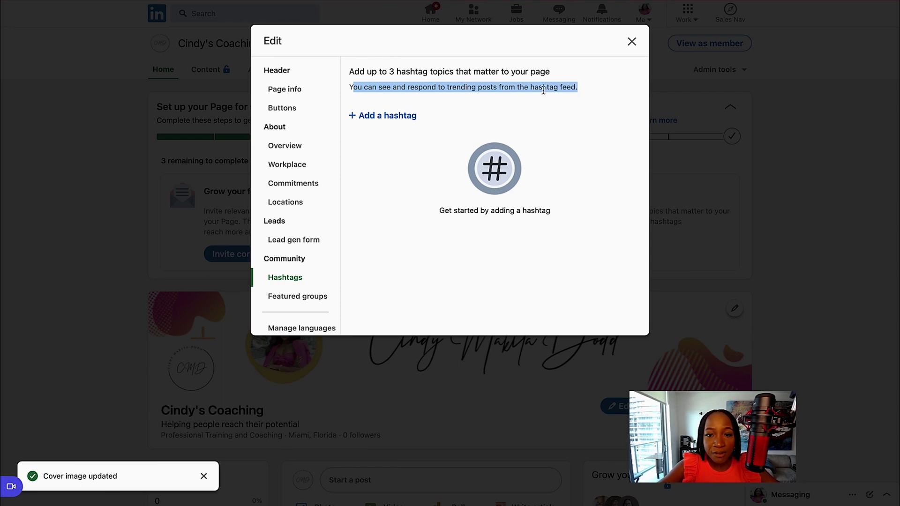
click(398, 116)
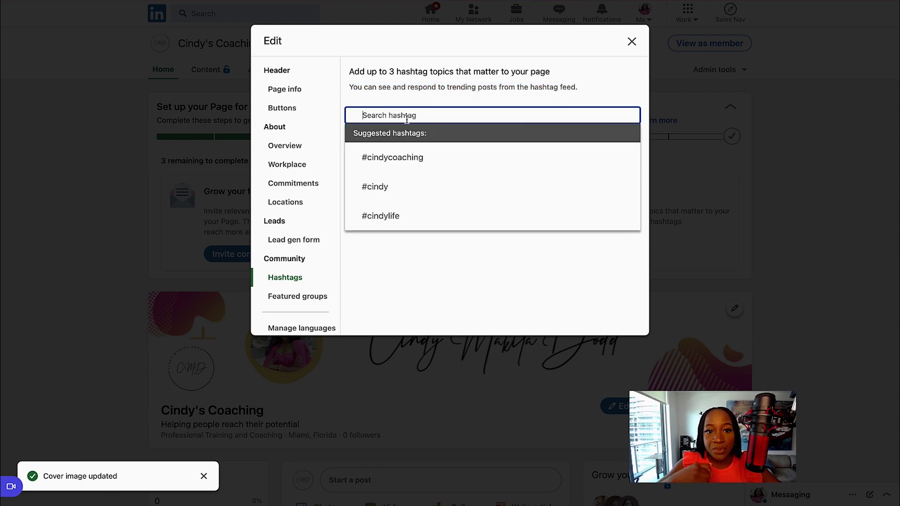
text(#caree)
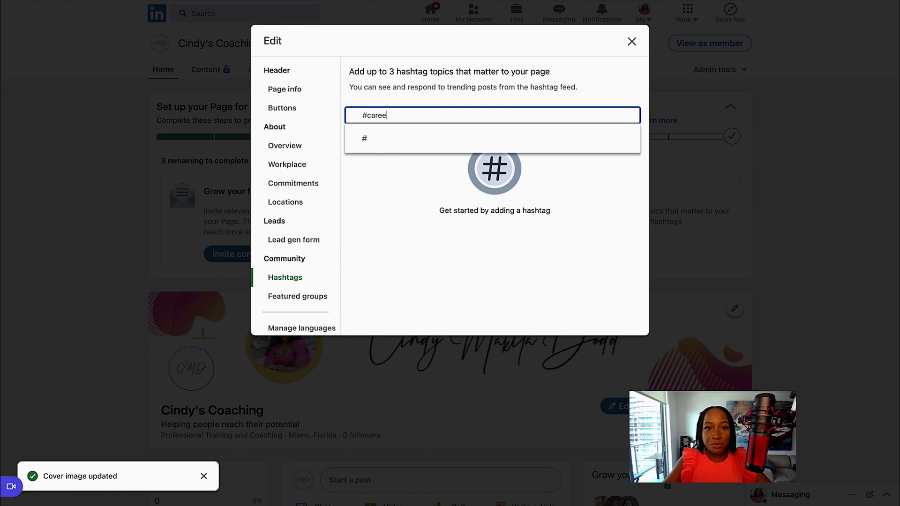
text(rcoach)
click(401, 139)
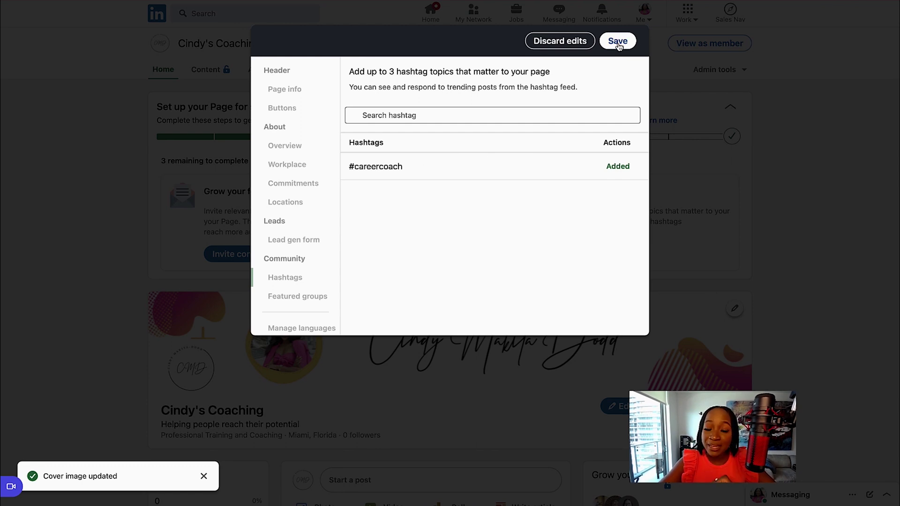
click(618, 42)
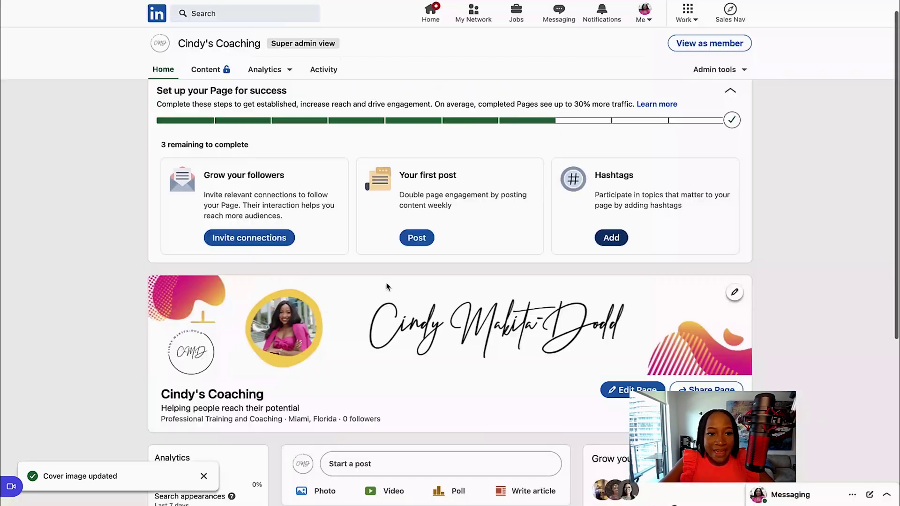
Step: Review the follower count and 100/100 invite credits, then open Invite connections
scroll(375, 261, down, 2)
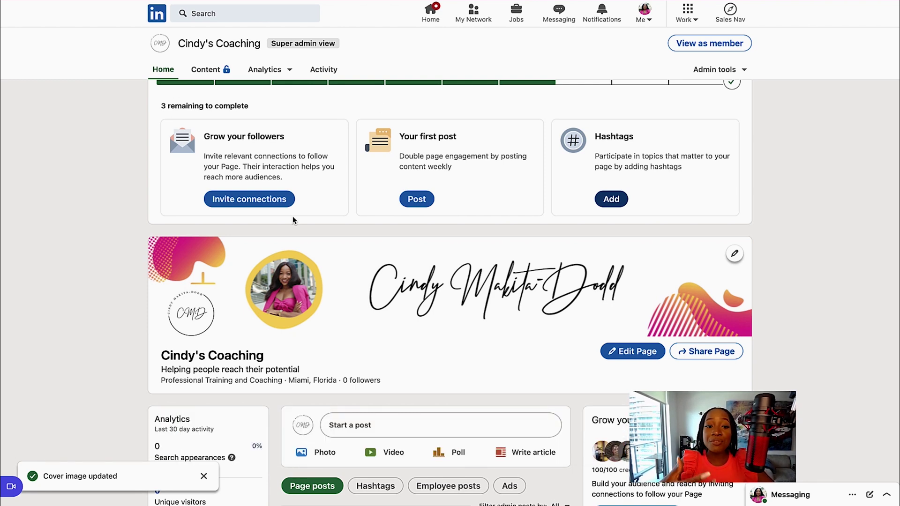
scroll(293, 218, down, 4)
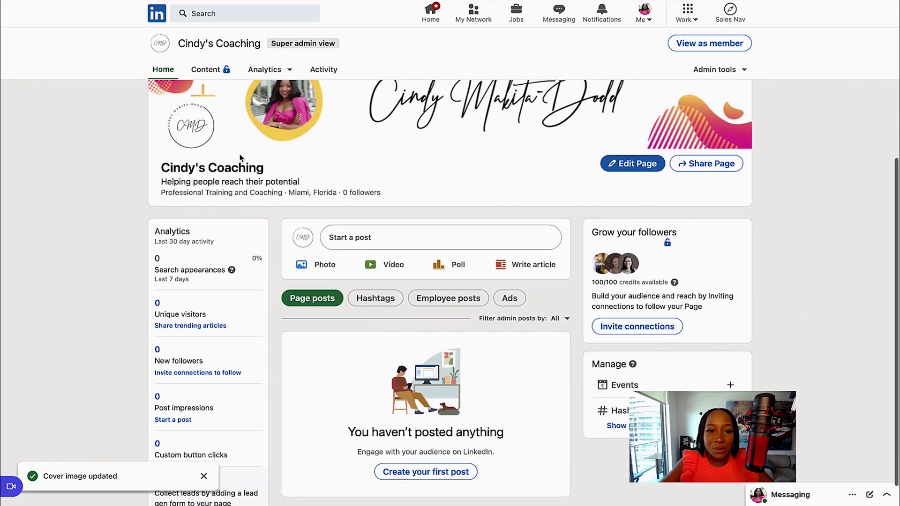
drag(381, 193, 343, 192)
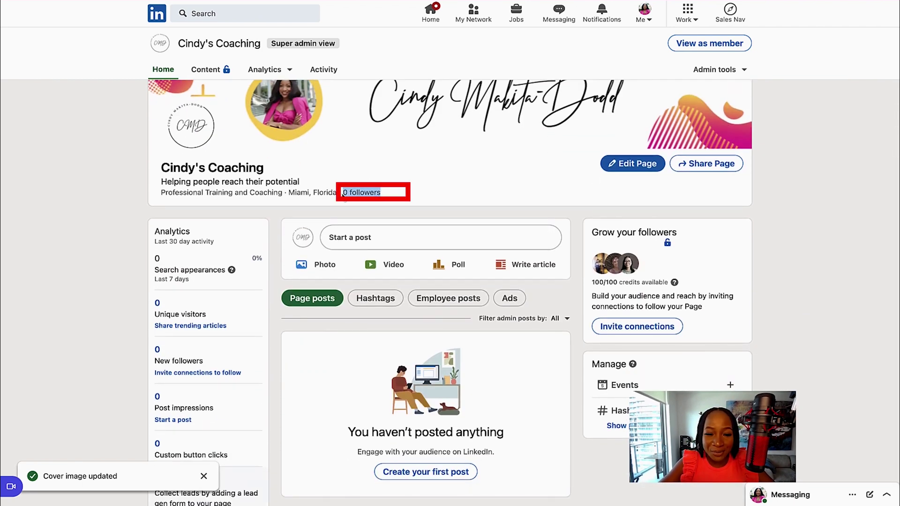
scroll(342, 197, up, 1)
scroll(342, 196, up, 3)
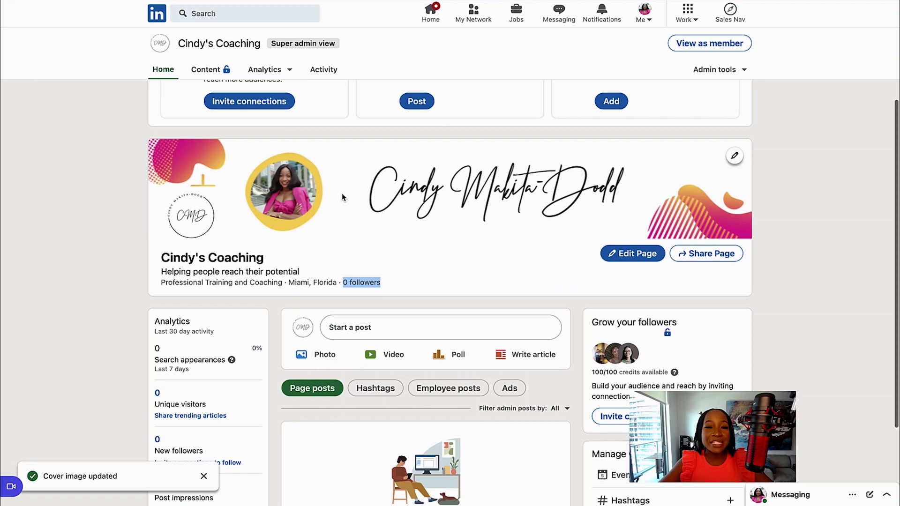
scroll(342, 197, up, 3)
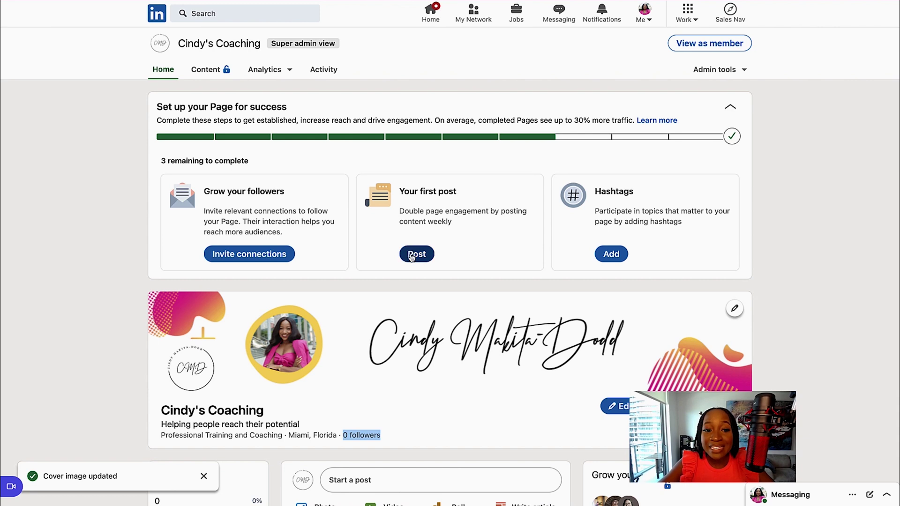
scroll(424, 313, down, 6)
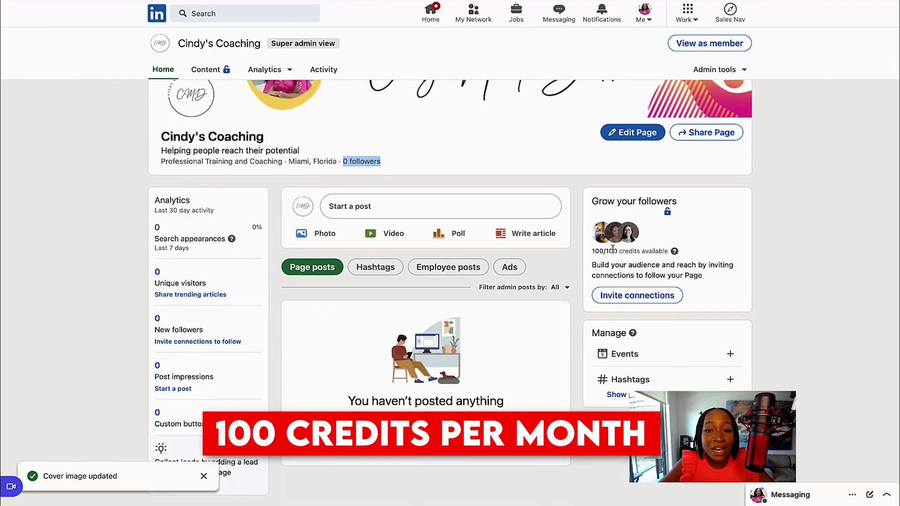
click(612, 251)
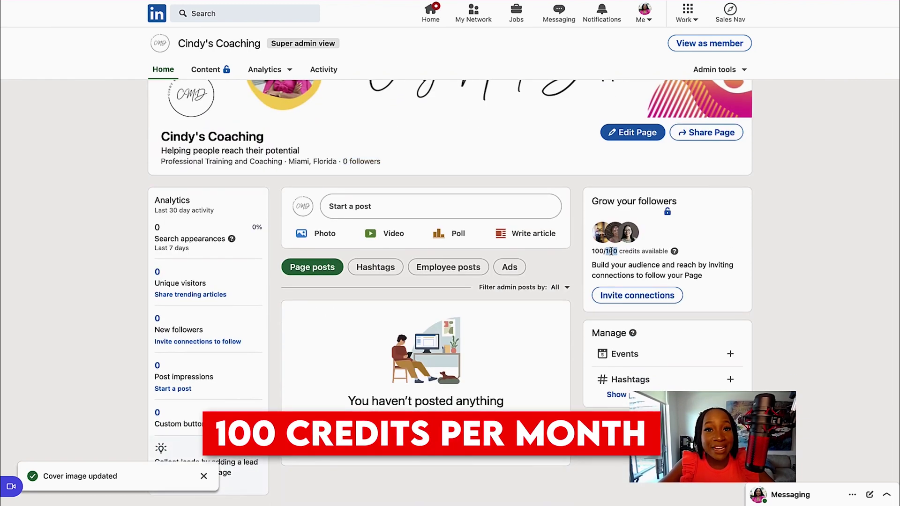
scroll(251, 198, up, 5)
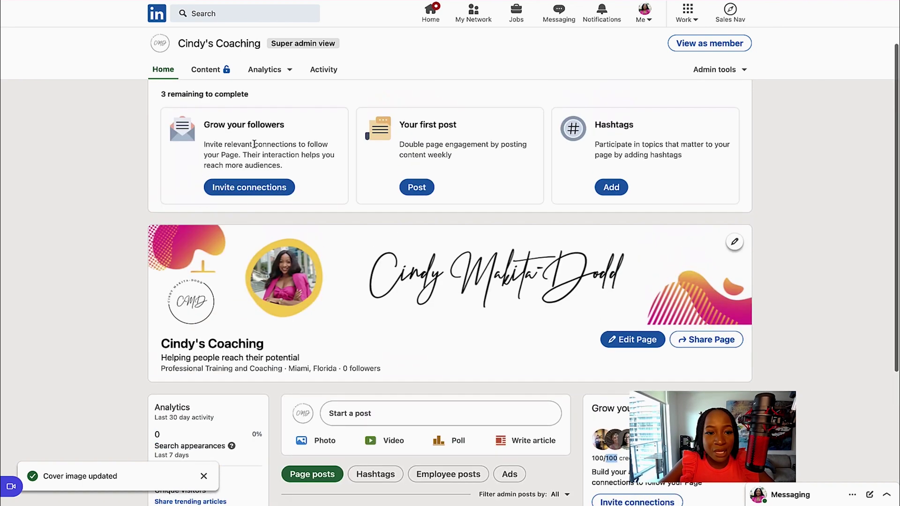
click(250, 190)
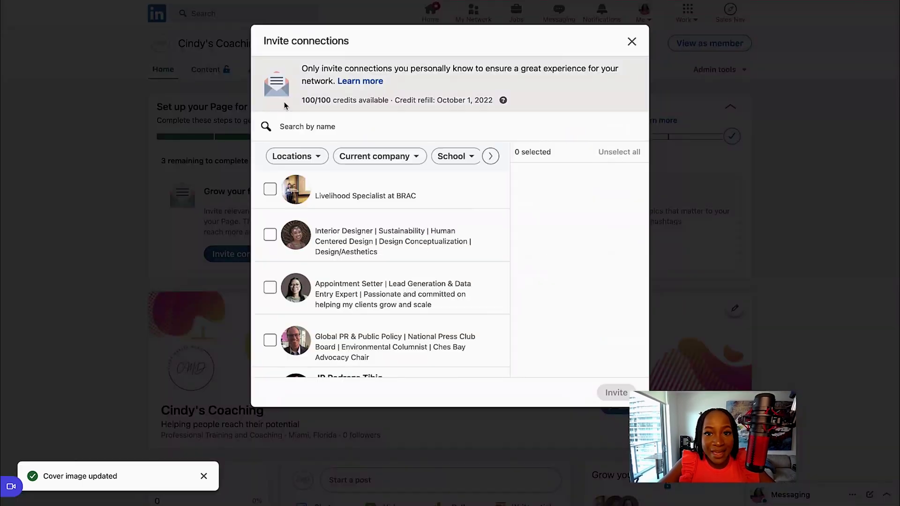
Step: Highlight the 100/100 invite credits line in the Invite connections window
drag(301, 101, 321, 101)
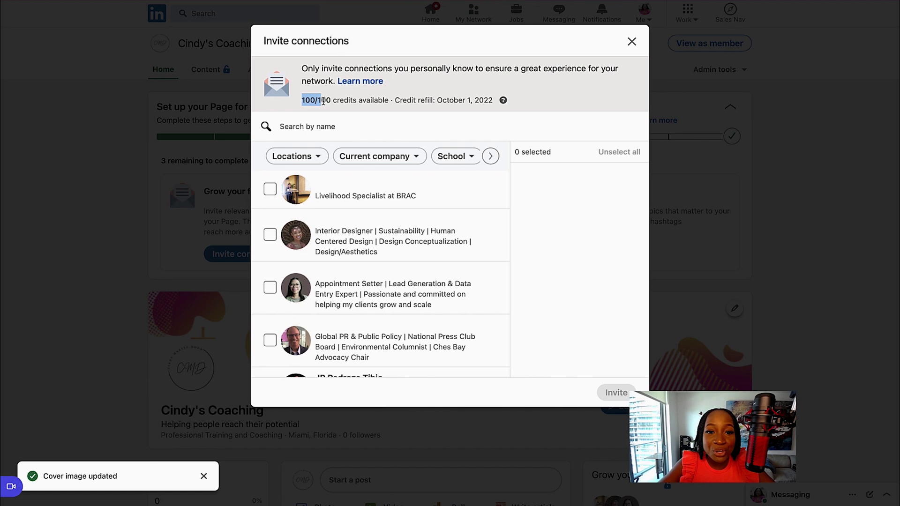
click(413, 99)
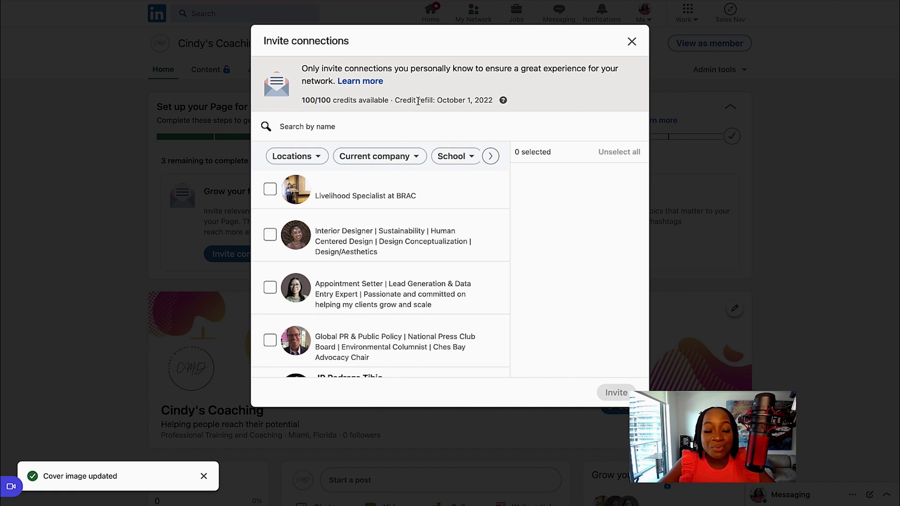
triple_click(441, 101)
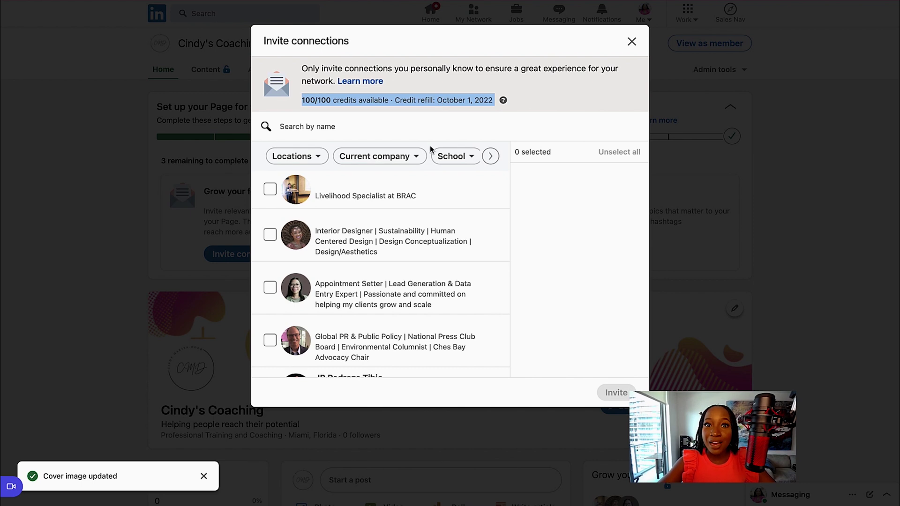
Step: Tick eight connections, including the Career Brand Polisher and VP Ticket Ops
click(270, 189)
click(271, 234)
click(270, 287)
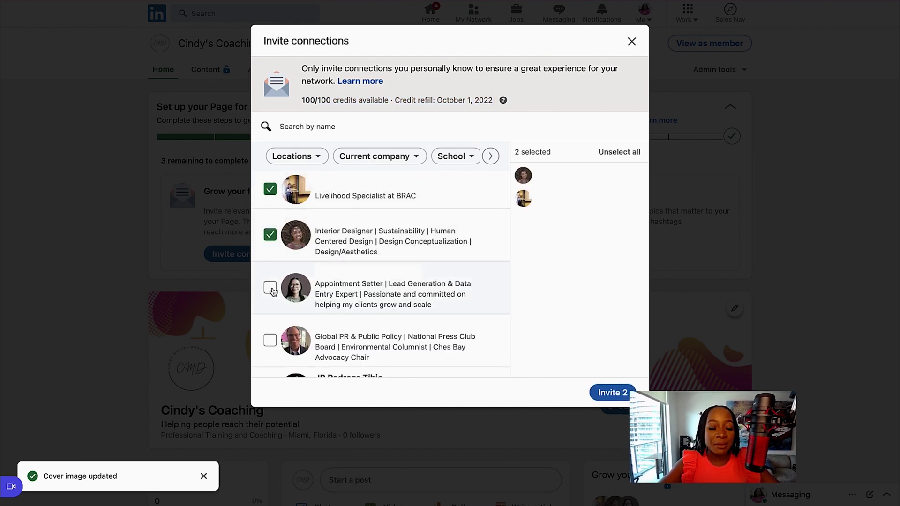
click(271, 340)
scroll(270, 346, down, 2)
click(269, 293)
click(269, 314)
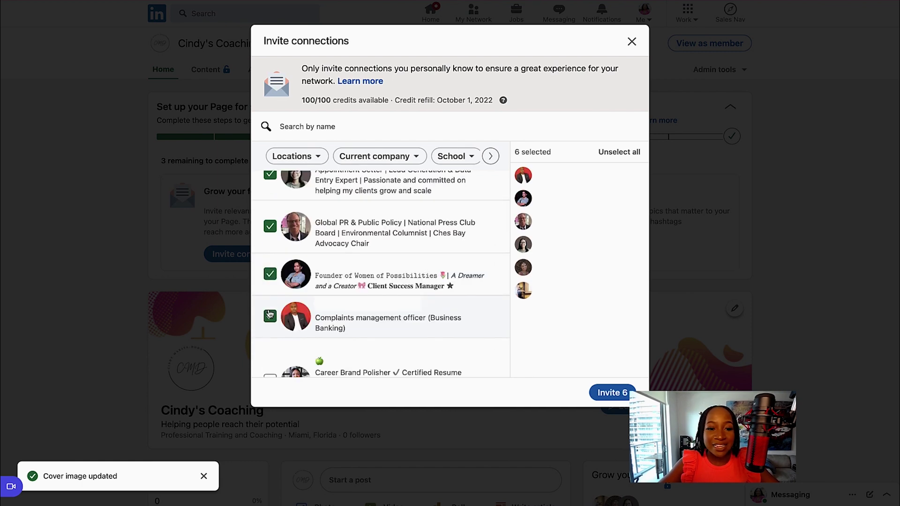
scroll(269, 313, down, 2)
click(270, 271)
click(270, 332)
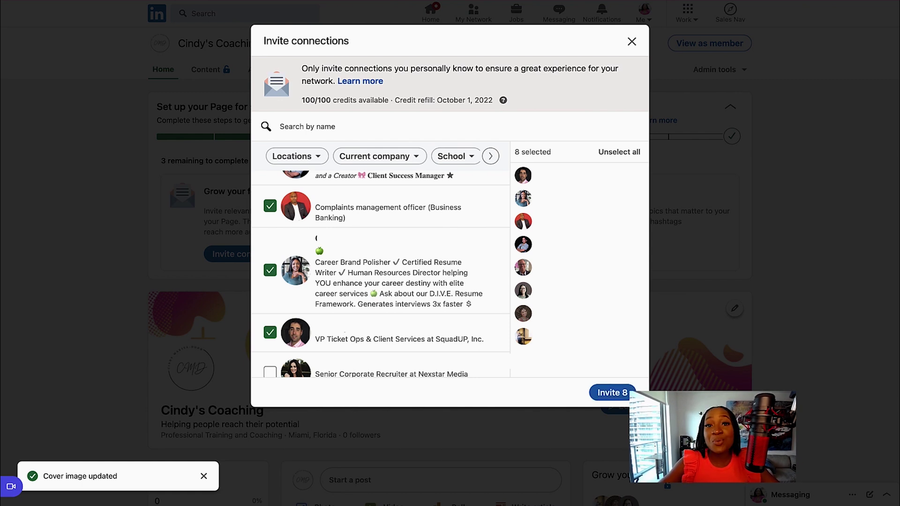
Step: Close the invite window and discard the selection without sending
click(633, 42)
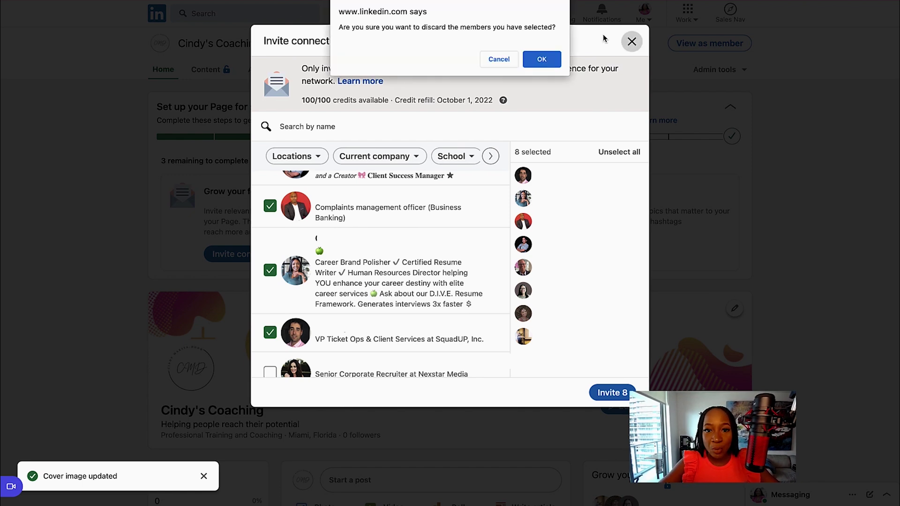
click(540, 57)
scroll(462, 238, down, 2)
scroll(462, 237, down, 4)
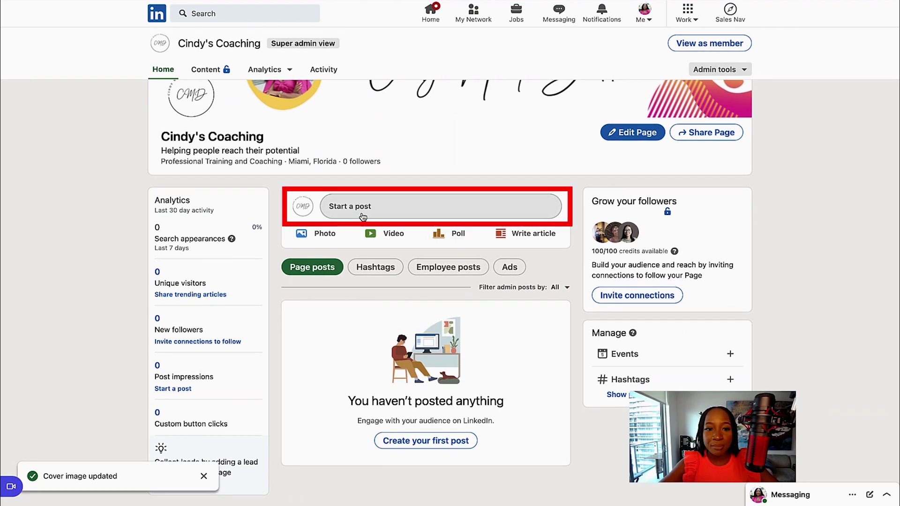
click(353, 213)
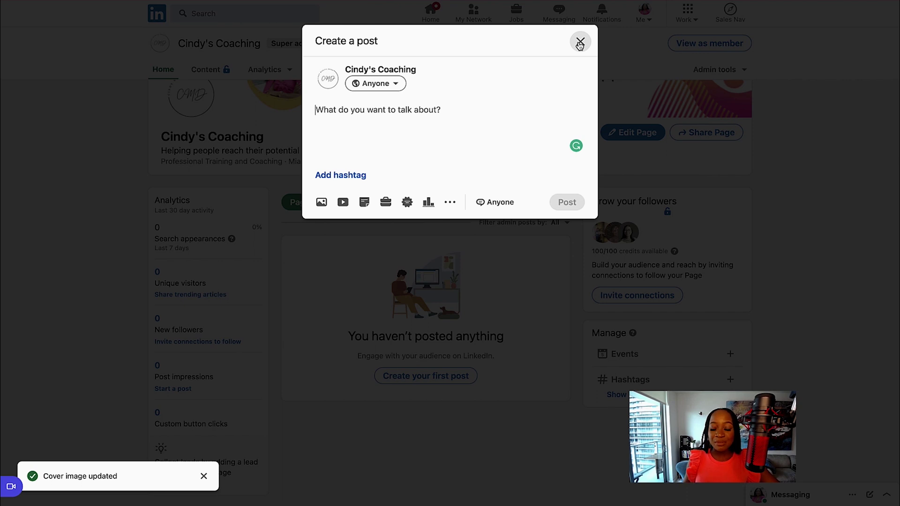
click(580, 44)
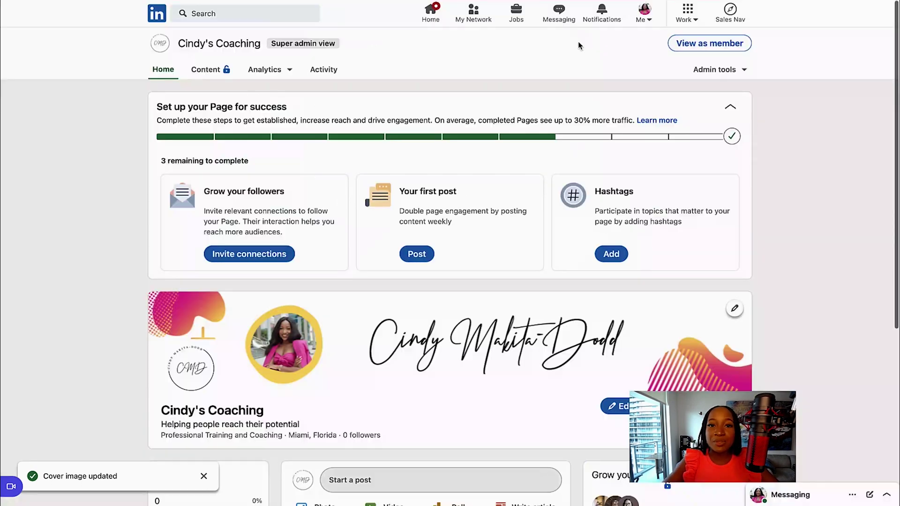
scroll(378, 297, down, 5)
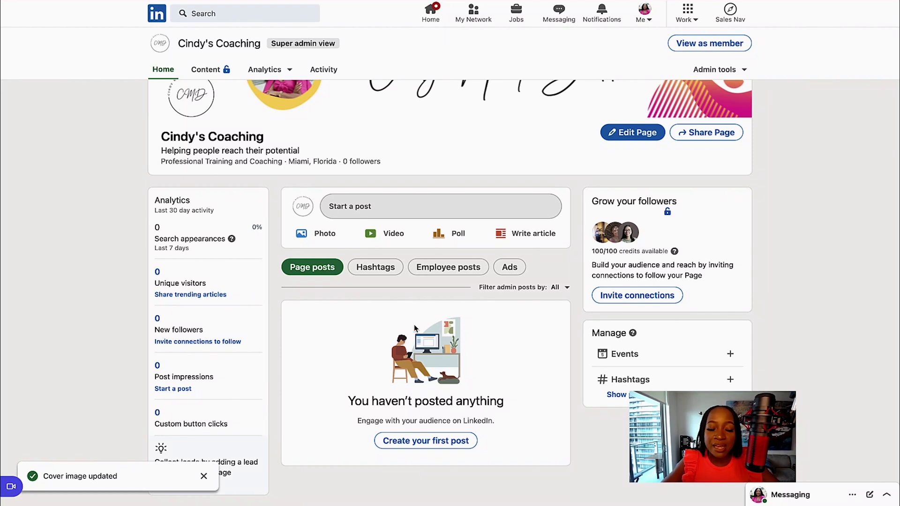
scroll(414, 329, up, 3)
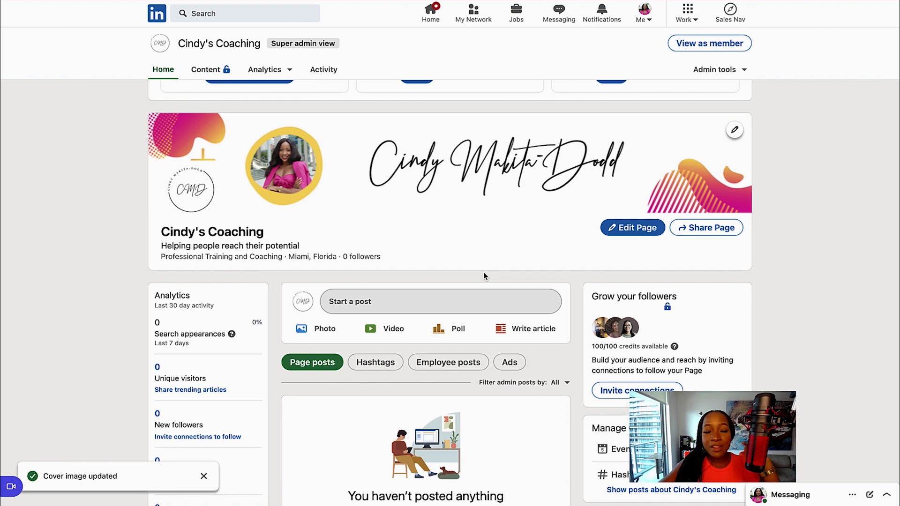
scroll(689, 47, up, 2)
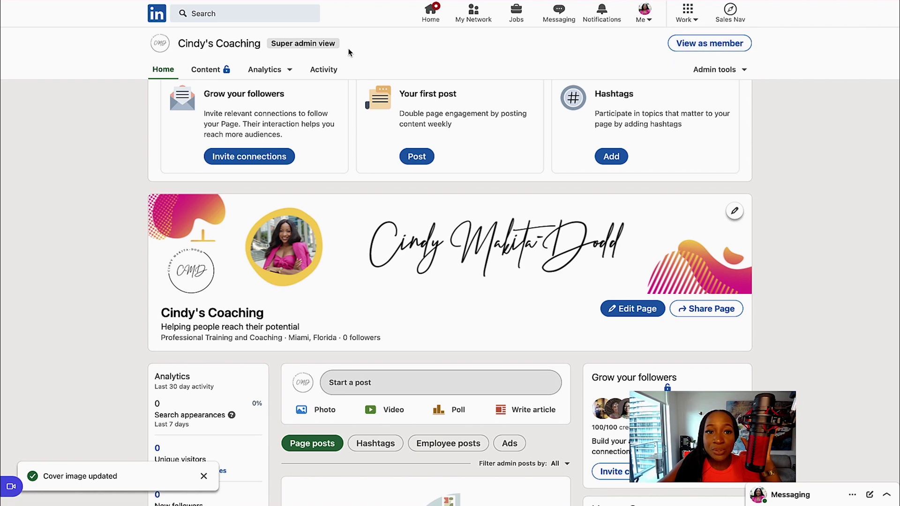
drag(348, 54, 262, 46)
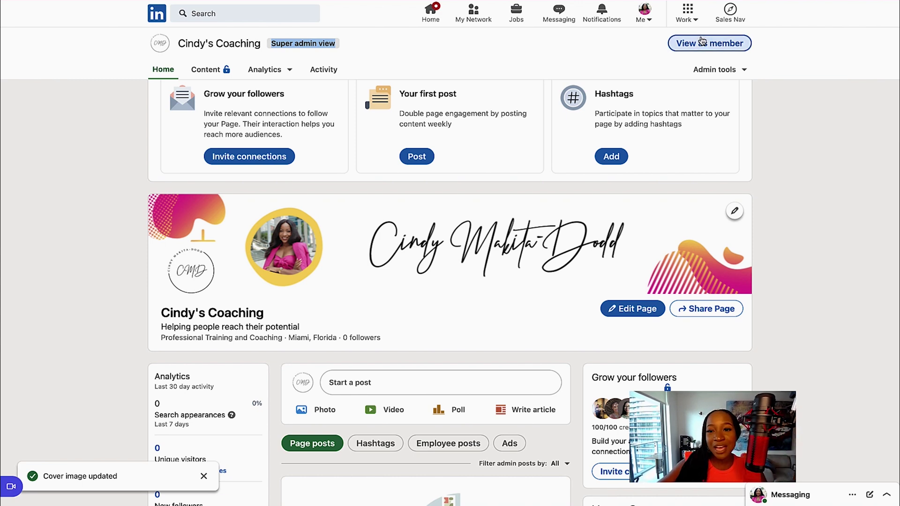
click(702, 41)
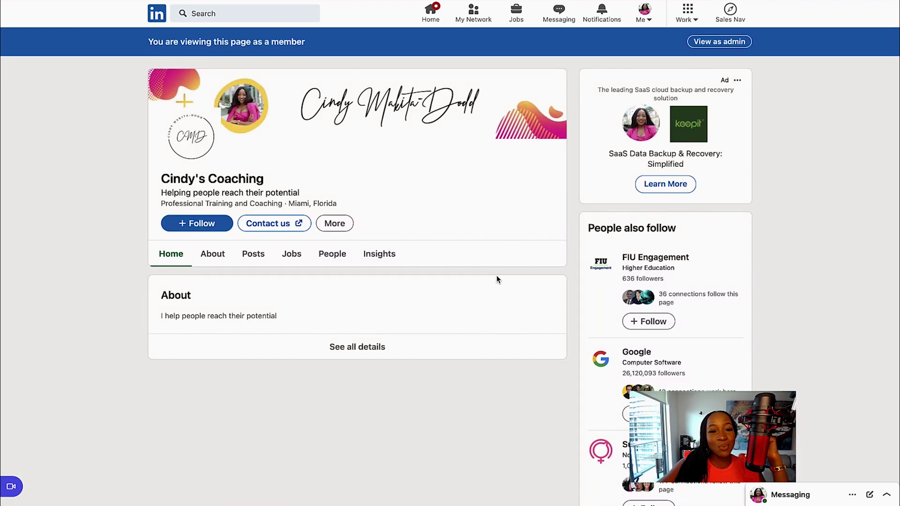
scroll(497, 279, down, 1)
scroll(497, 279, down, 4)
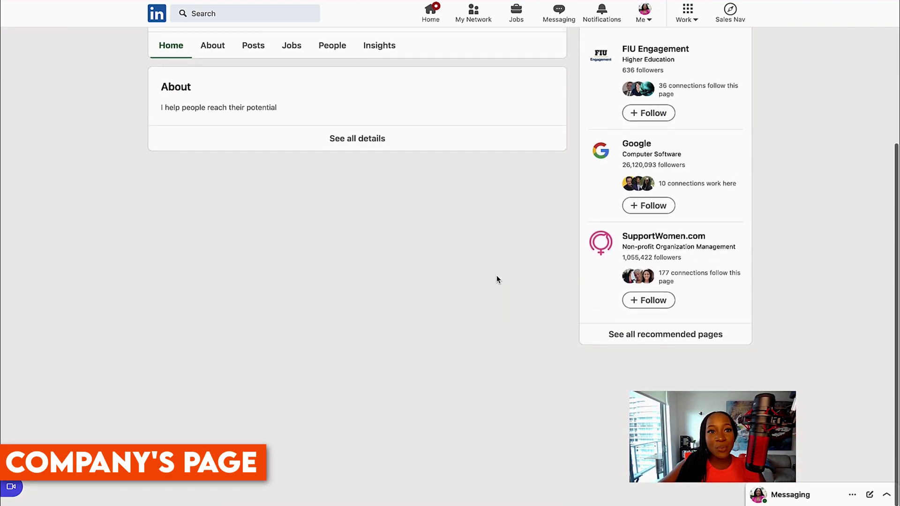
scroll(497, 277, up, 5)
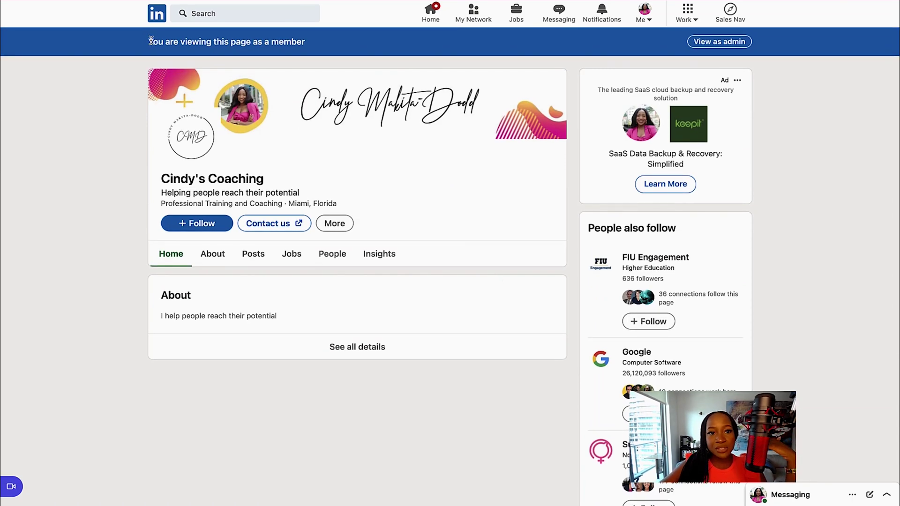
drag(148, 41, 331, 45)
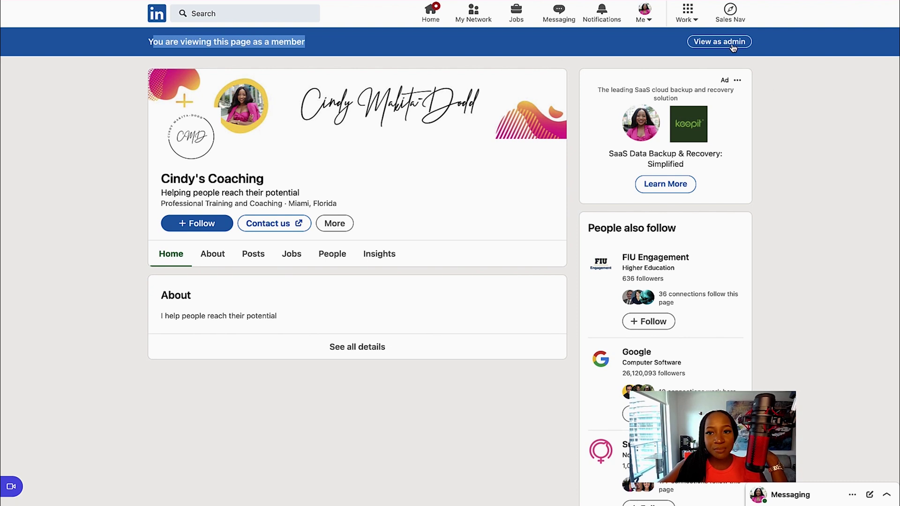
click(716, 46)
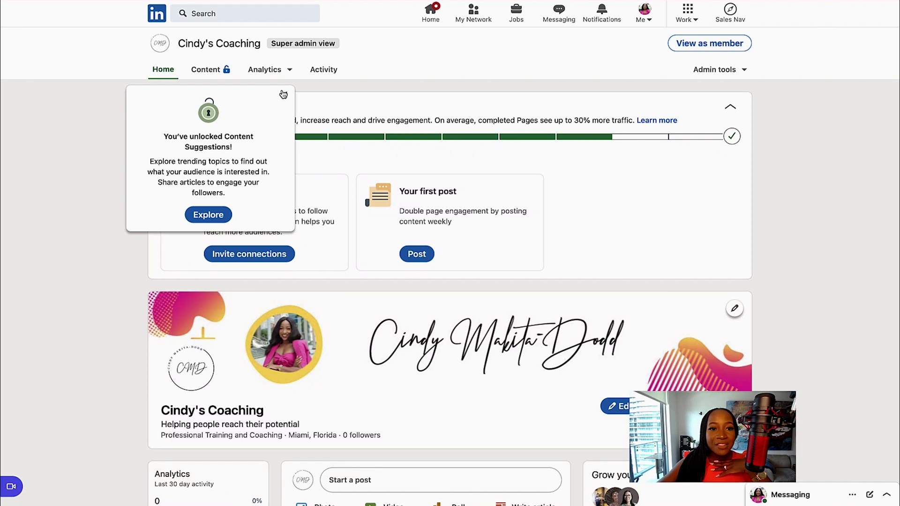
Step: Dismiss the Content Suggestions popup and go to Manage admins under Admin tools
click(284, 94)
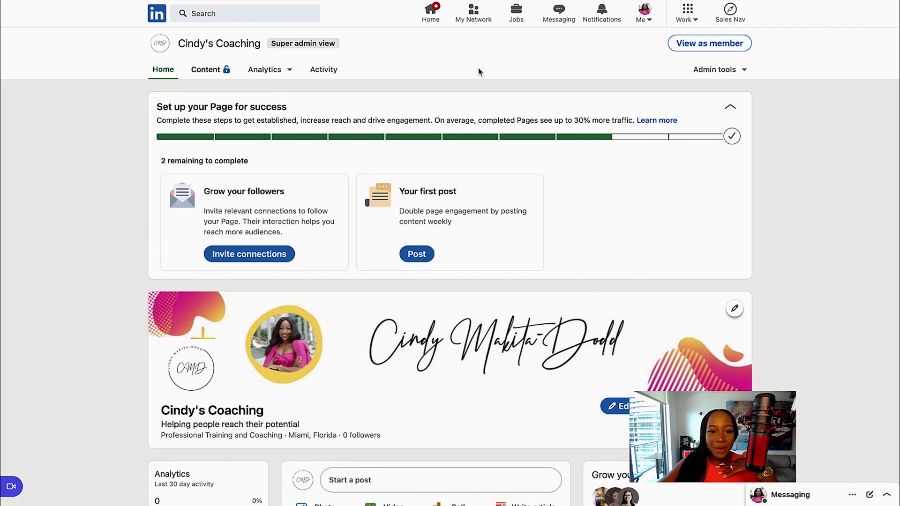
click(744, 71)
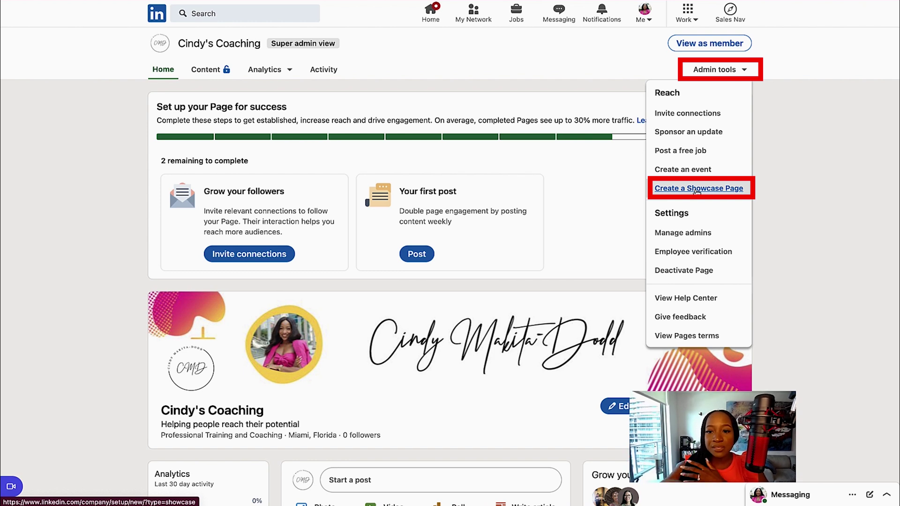
click(672, 238)
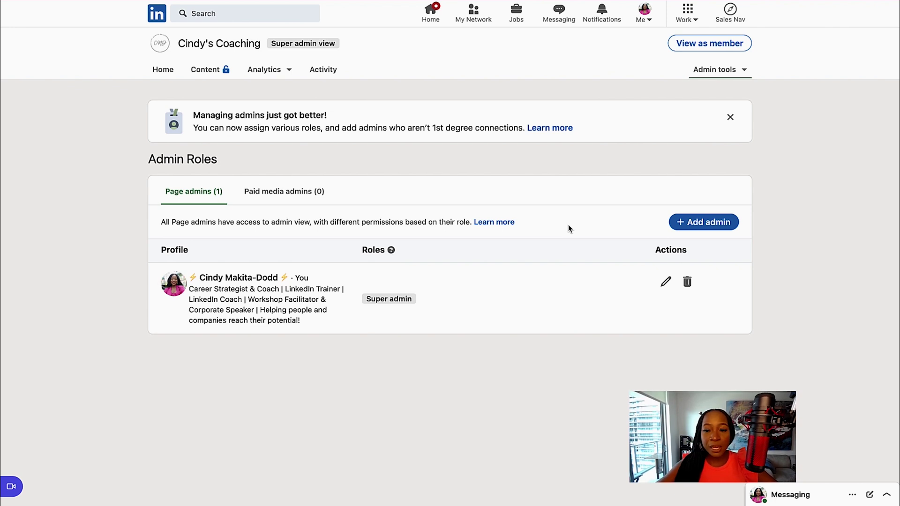
click(698, 226)
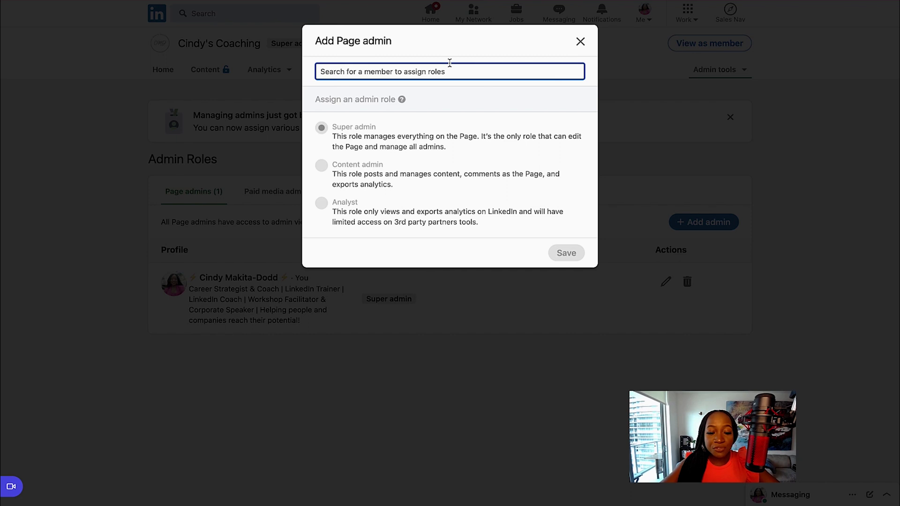
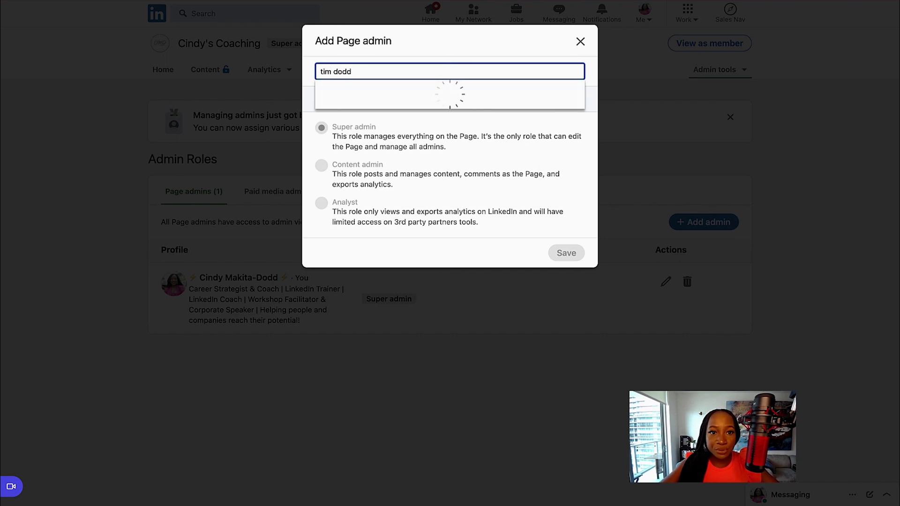
click(448, 91)
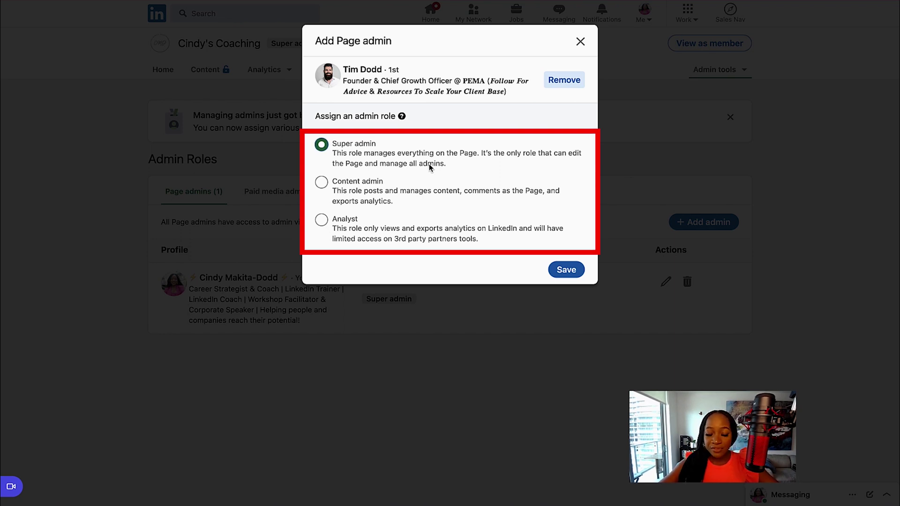
click(322, 182)
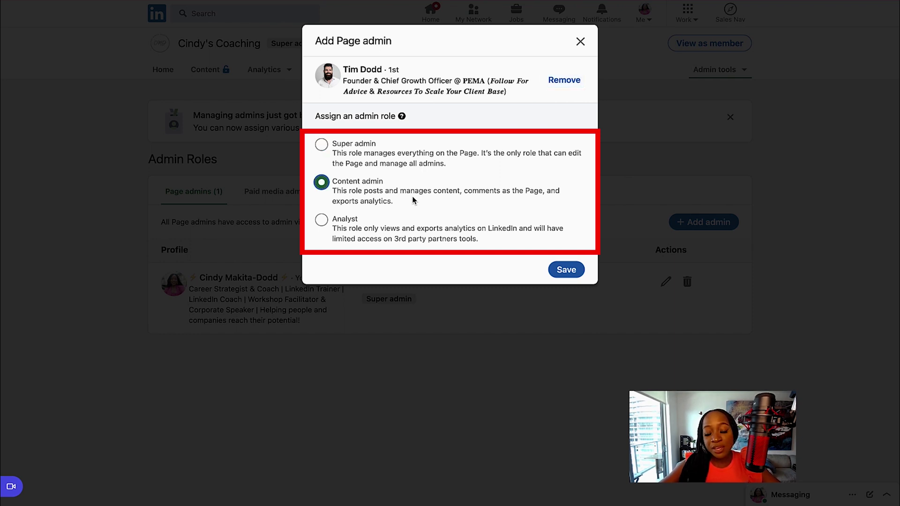
click(342, 224)
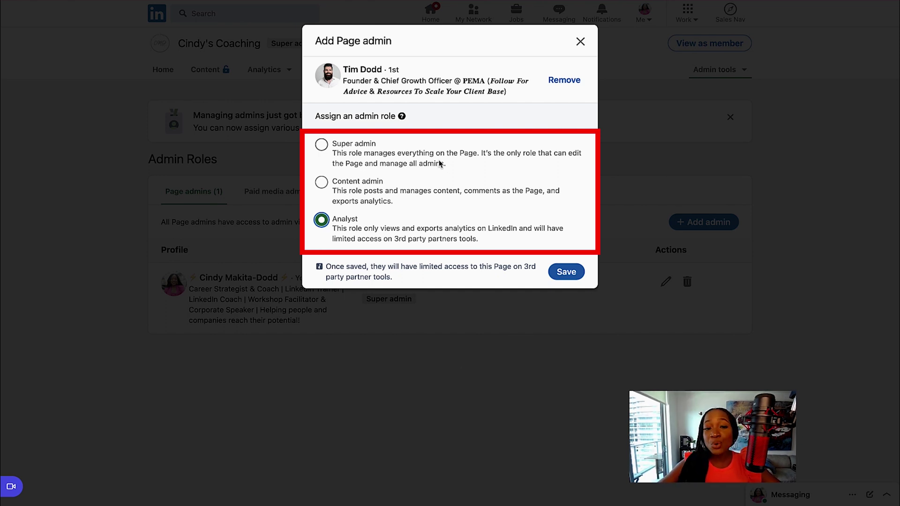
click(368, 152)
click(580, 41)
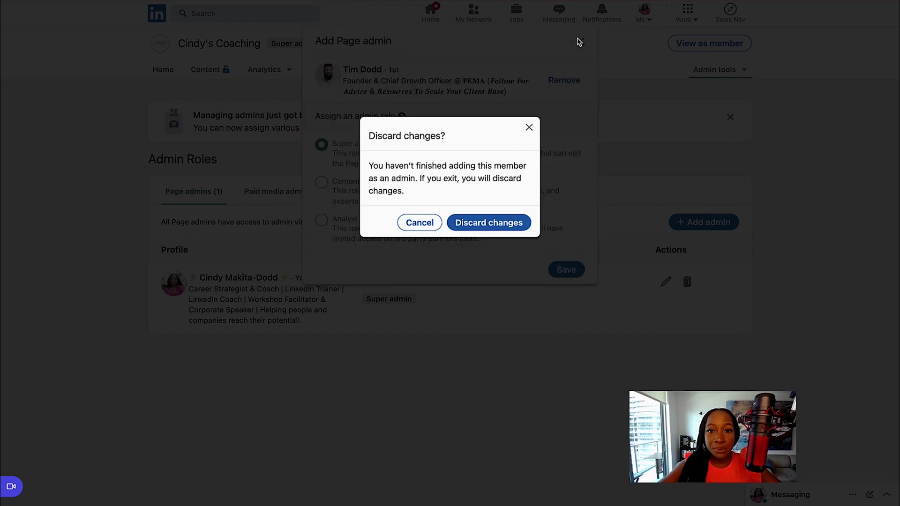
click(493, 224)
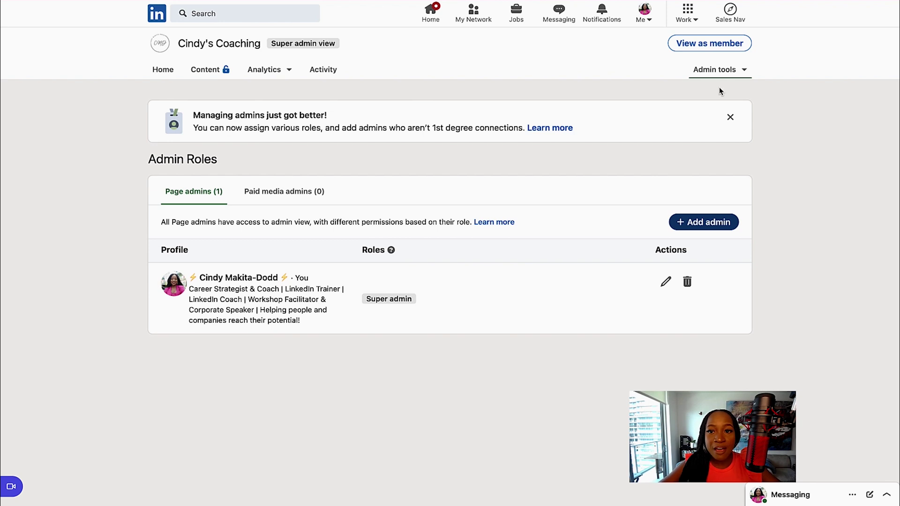
Step: Show the Admin tools dropdown with its Deactivate Page option
click(740, 71)
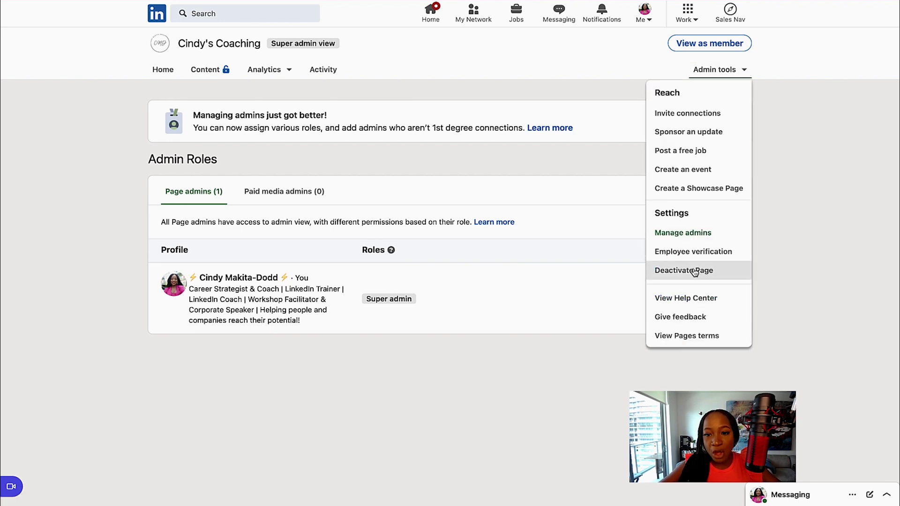